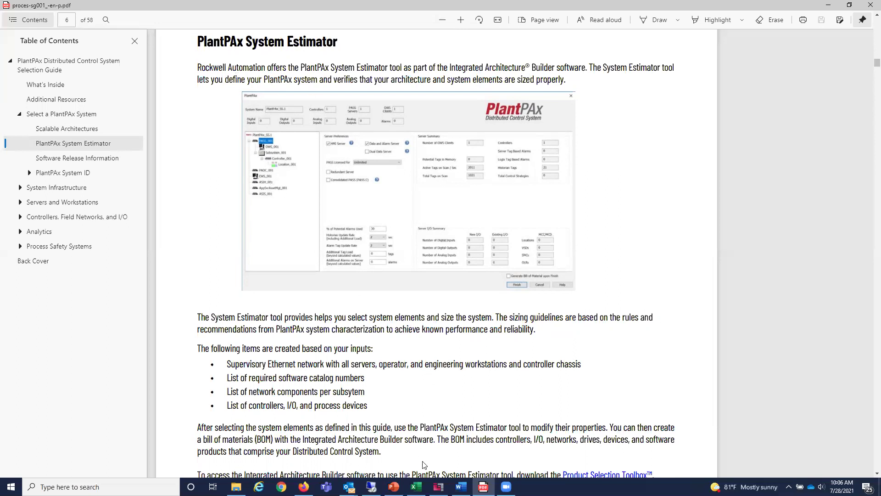
Switch to Integrated Architecture Builder and collapse the subsystems, Central Control Room and Pass server in the Process Plant tree
left_click(438, 487)
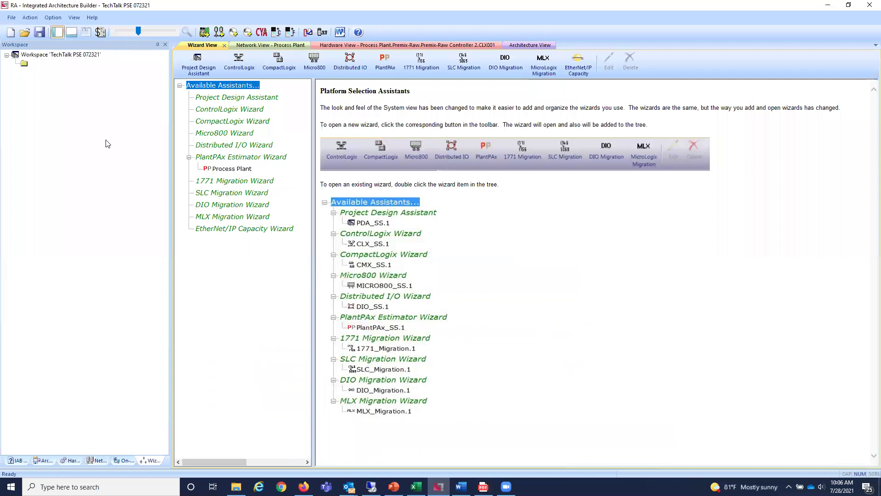
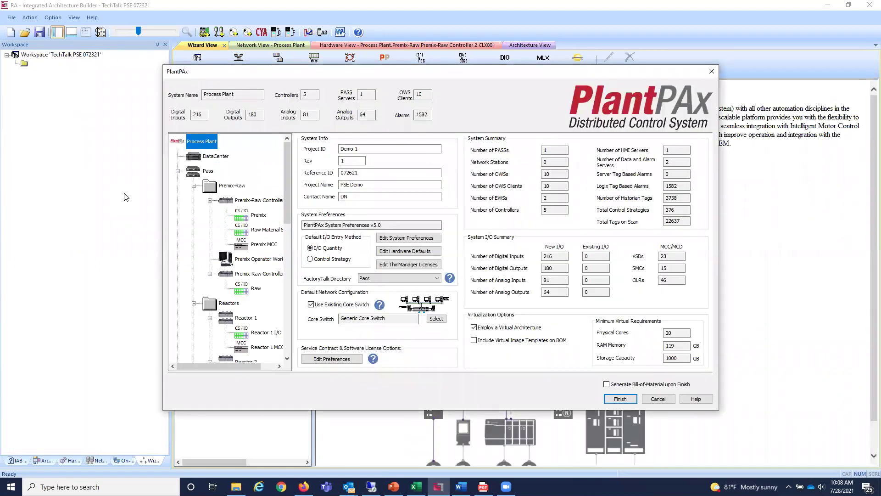
left_click(194, 186)
left_click(193, 201)
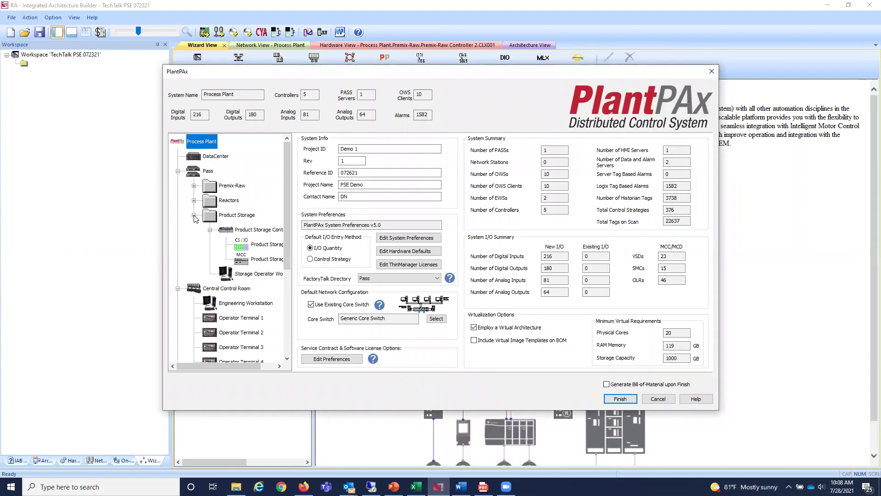
left_click(194, 215)
left_click(177, 230)
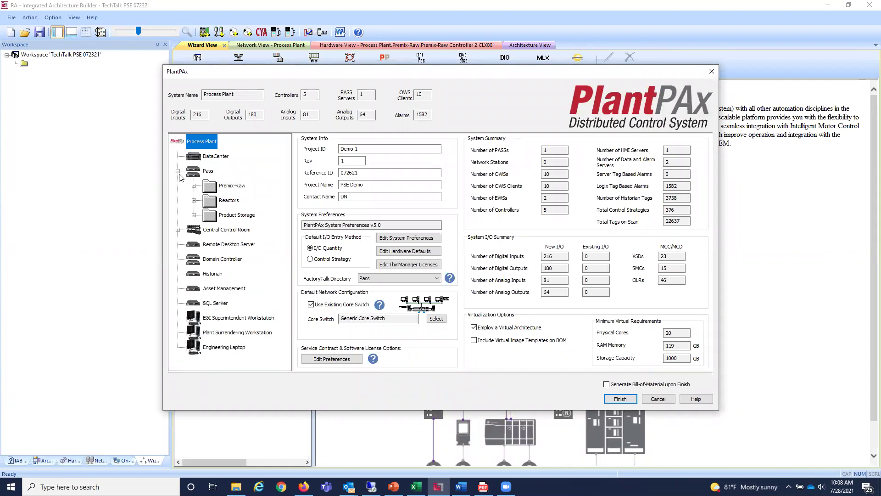
left_click(178, 171)
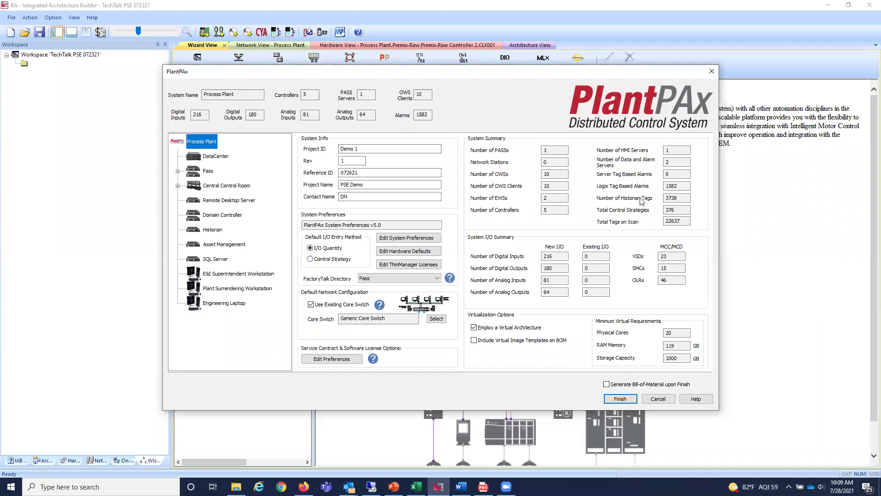
left_click(554, 200)
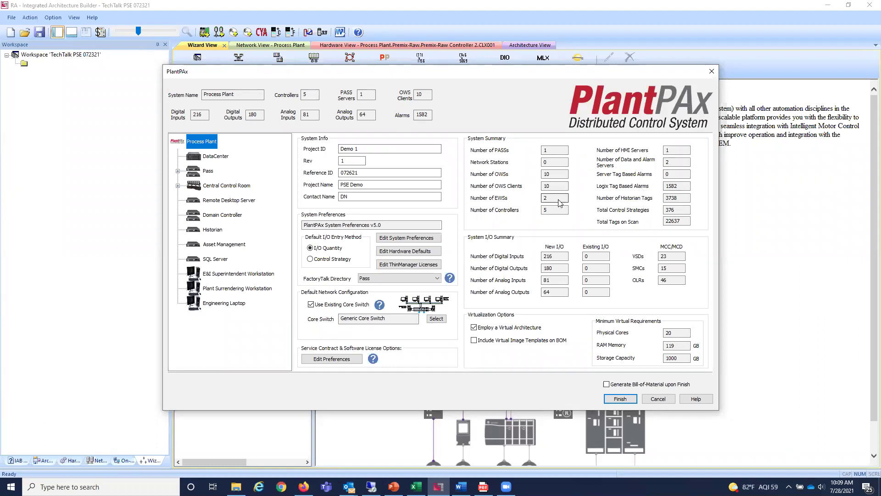
Examine the PlantPAx system preferences and the hardware defaults of the Process Plant system
left_click(432, 239)
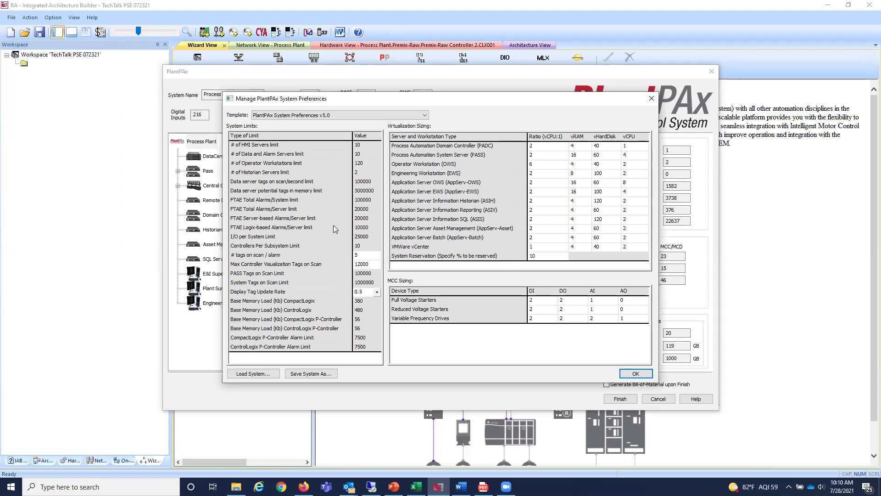
left_click(634, 374)
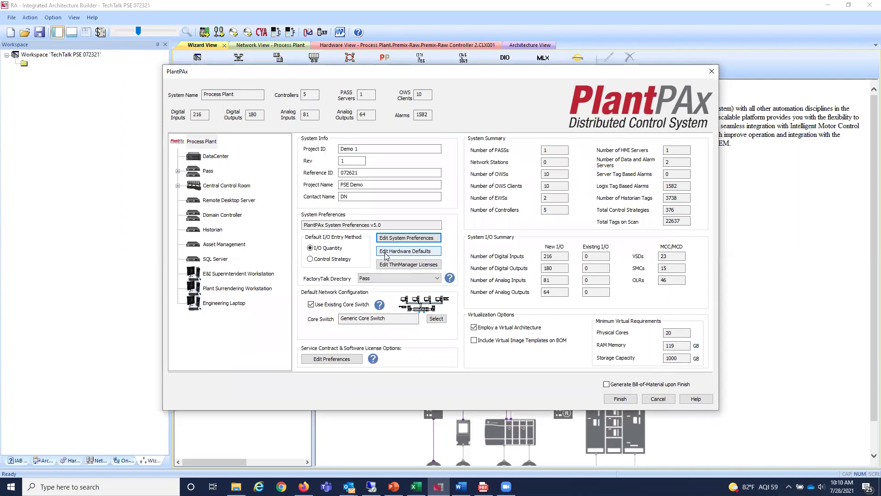
left_click(385, 253)
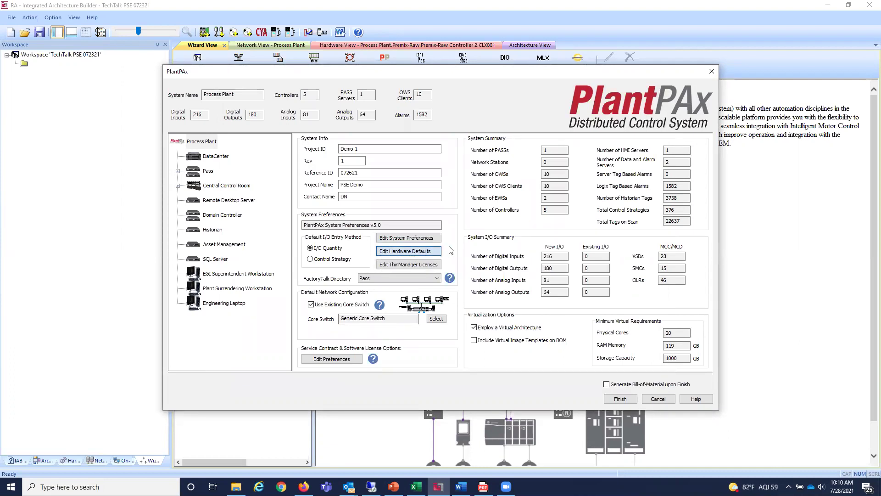
left_click(435, 252)
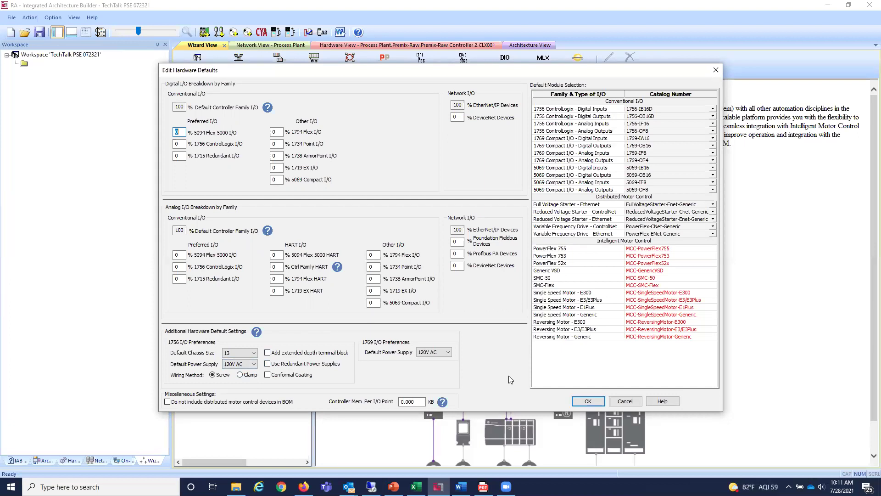
left_click(624, 402)
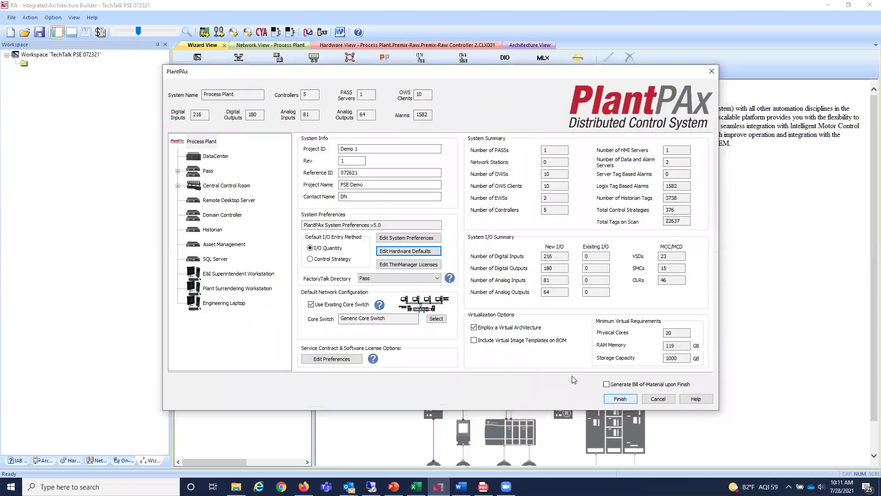
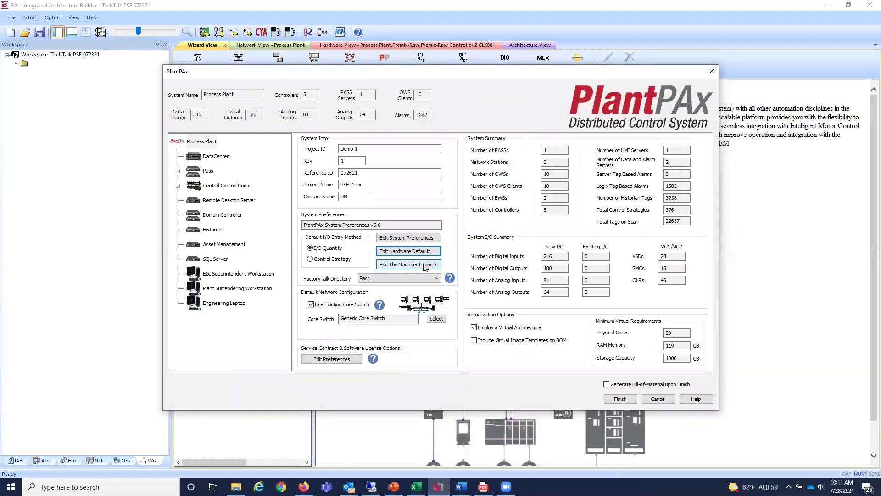
Examine the ThinManager license selection and the service contract and software license options, including the available support levels
left_click(425, 266)
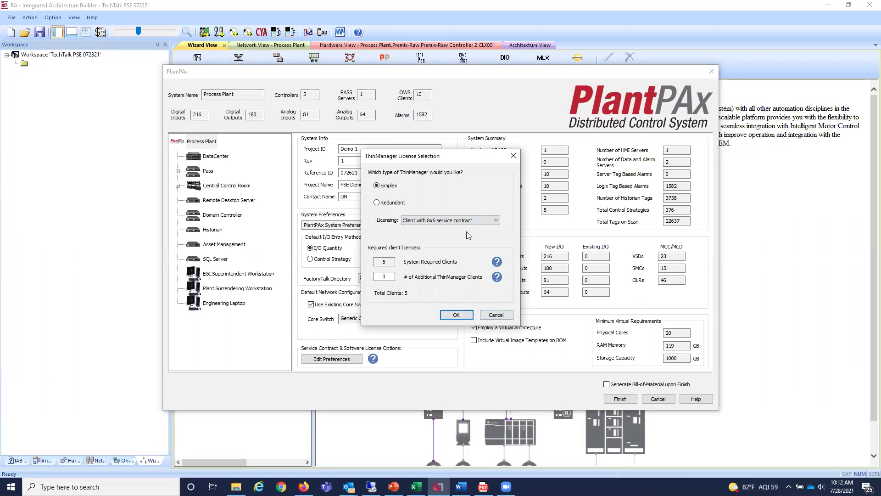
left_click(487, 316)
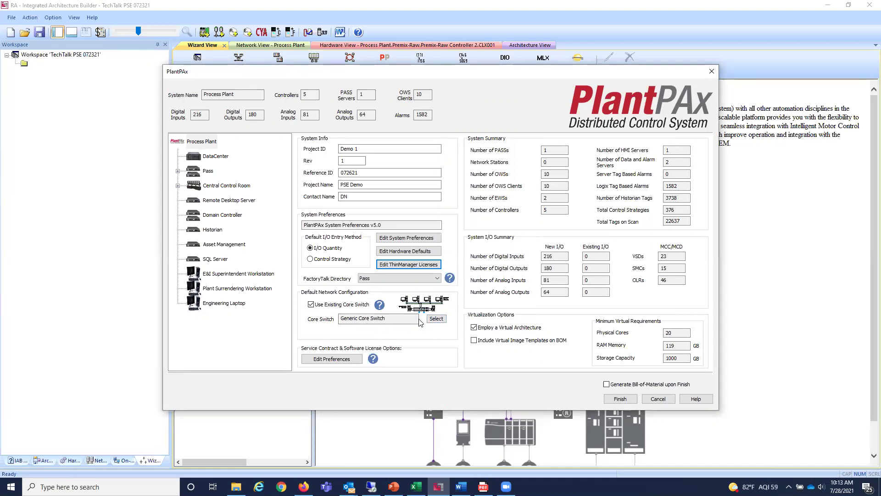
left_click(337, 359)
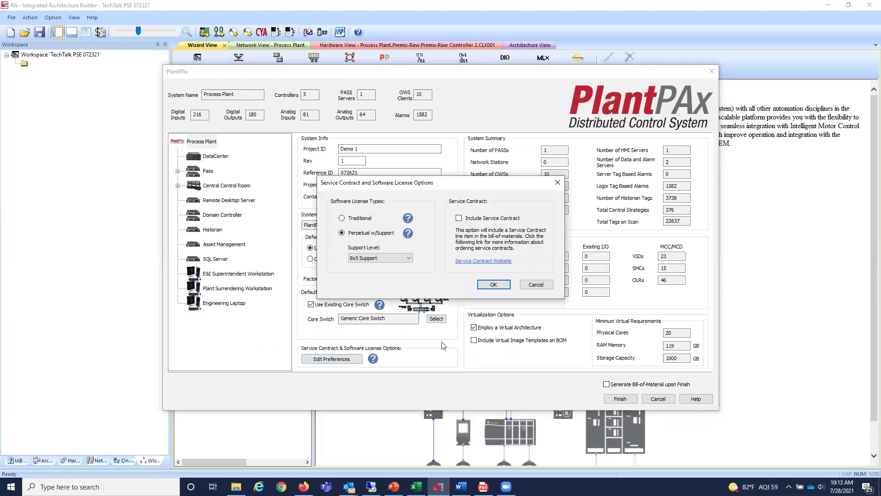
left_click(357, 256)
left_click(409, 258)
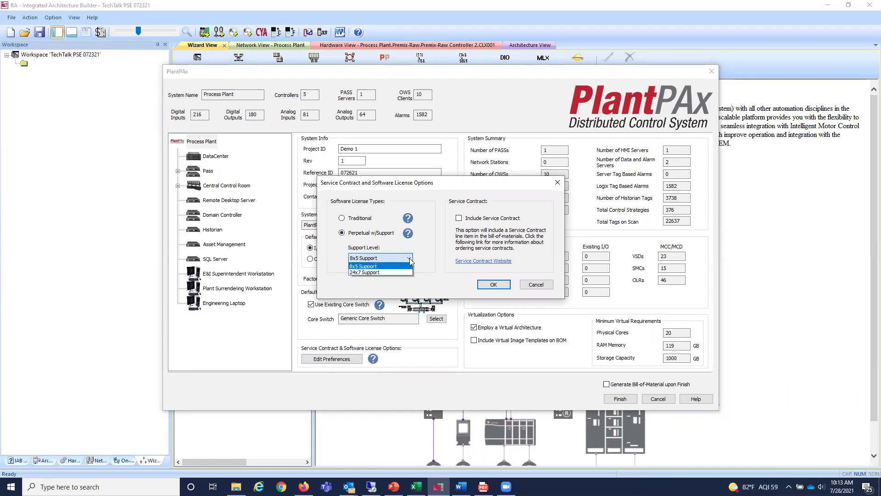
left_click(398, 266)
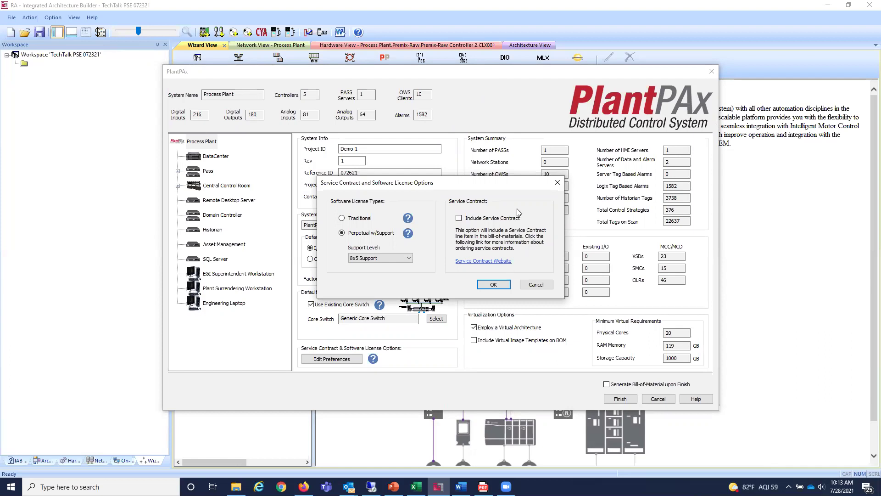
left_click(528, 287)
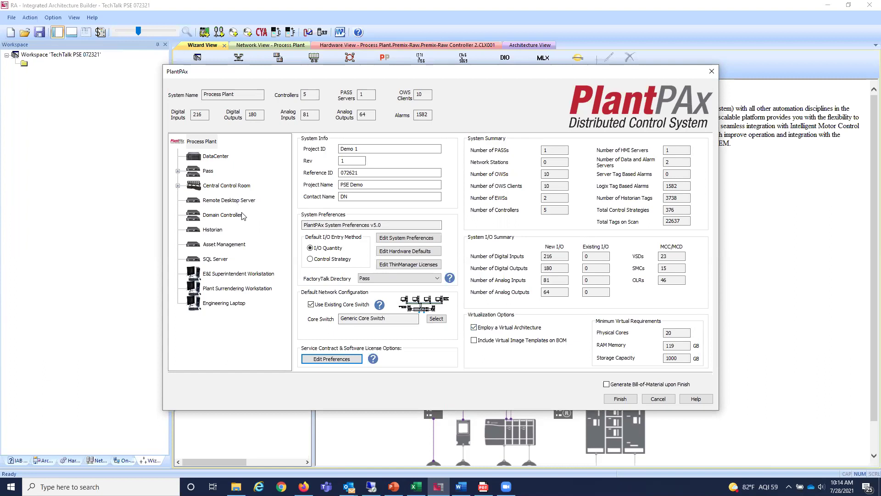
Examine the DataCenter server configuration and the Pass server preferences, including the PASS license and data center choices
left_click(193, 159)
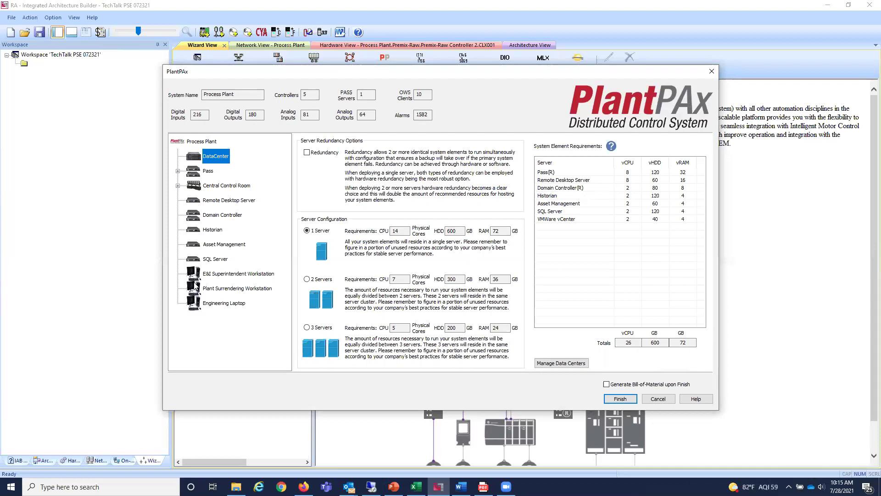
left_click(196, 173)
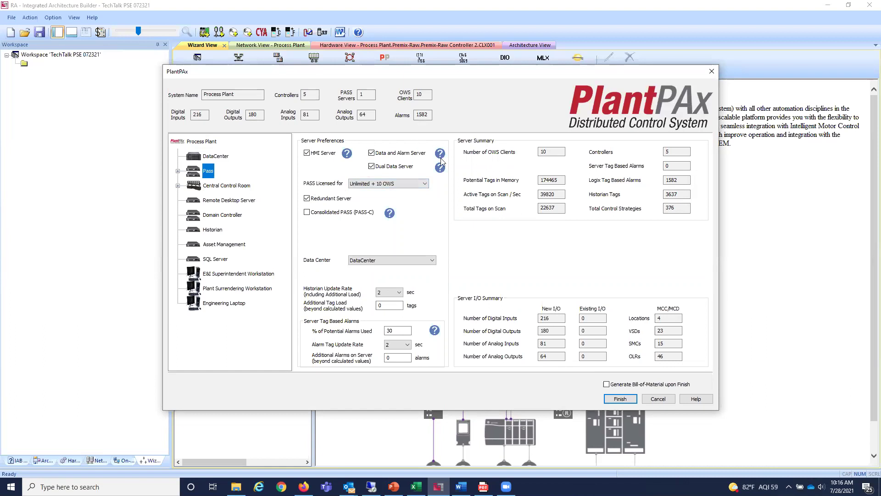
left_click(427, 184)
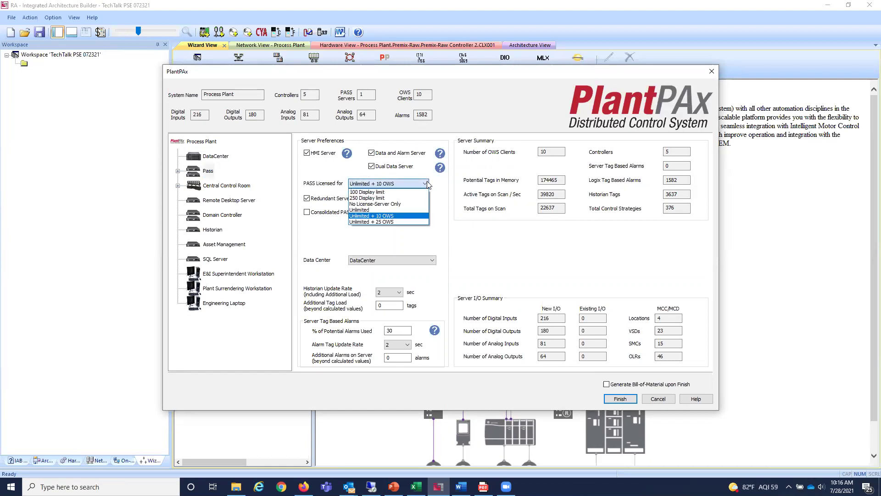
left_click(406, 218)
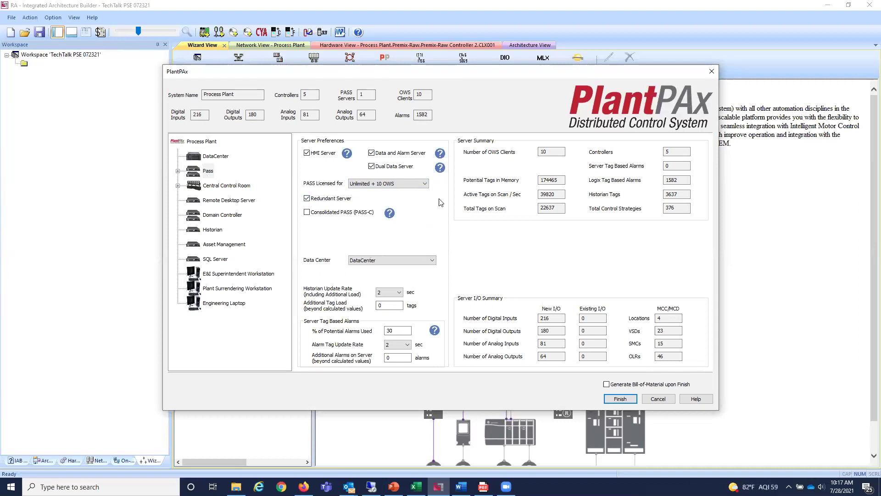
left_click(432, 261)
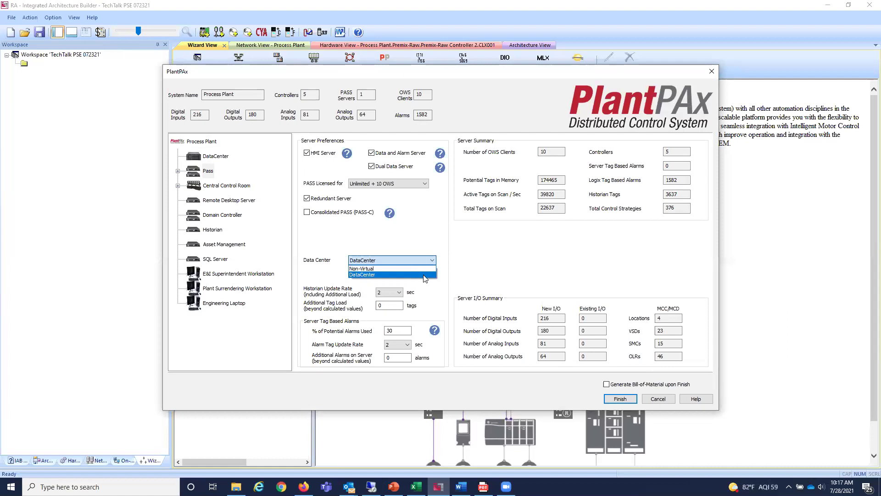
left_click(425, 275)
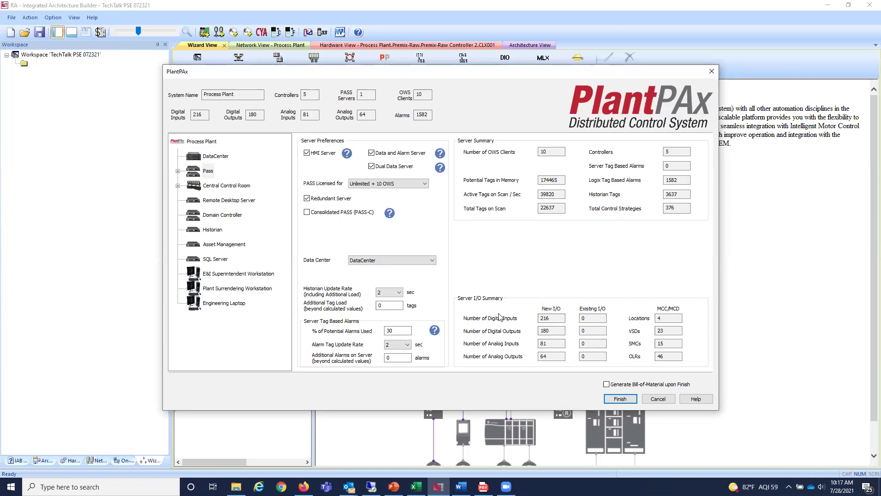
Expand the Pass server and examine the Premix-Raw subsystem's preferences and the elements it contains
double_click(197, 175)
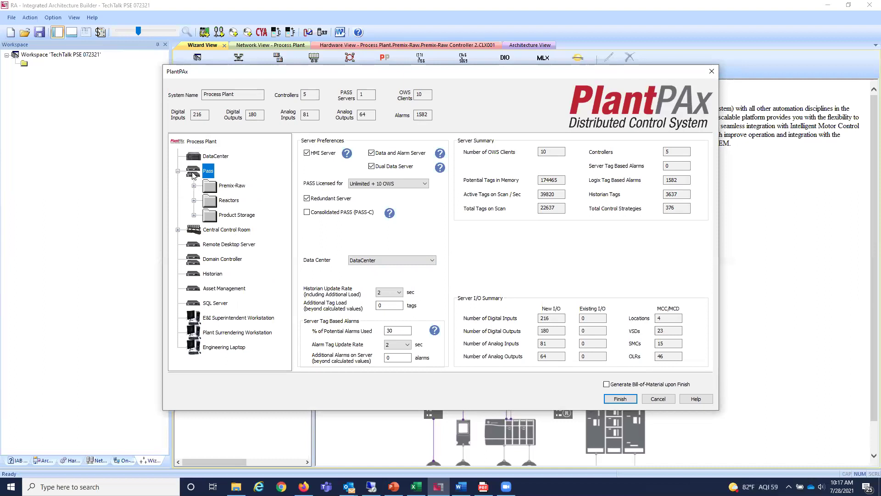
left_click(211, 187)
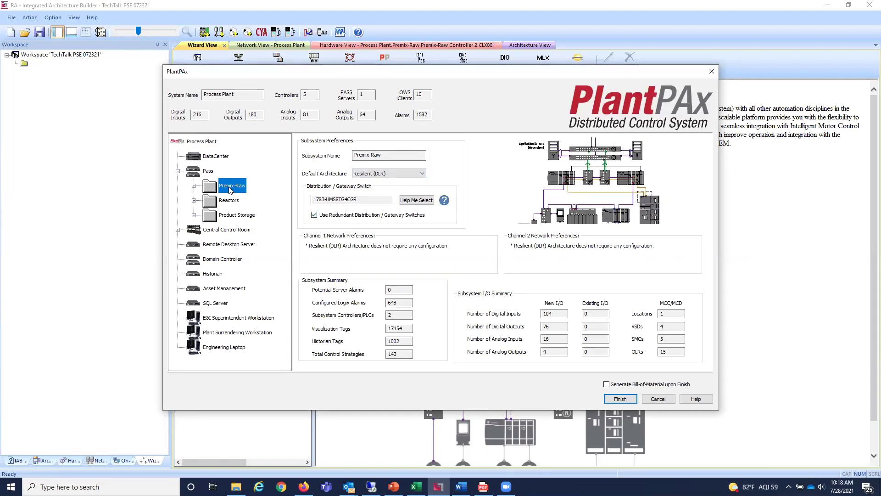
left_click(193, 186)
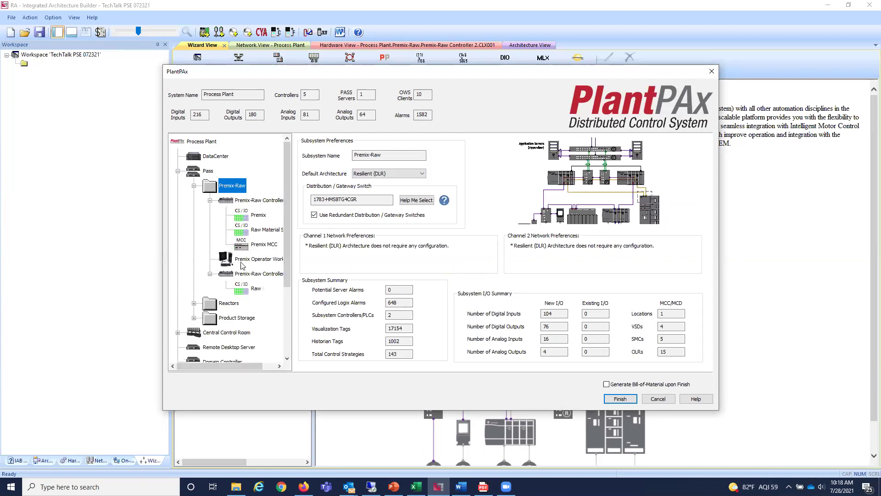
left_click(193, 187)
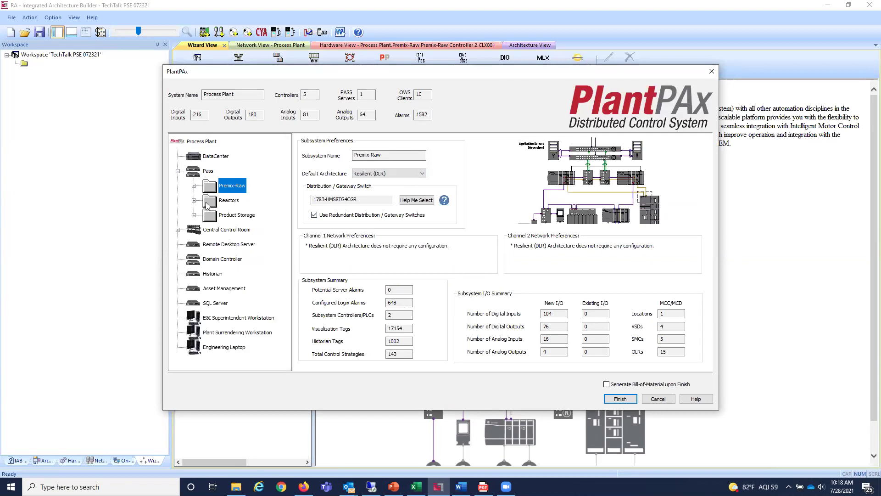
Examine the Reactors subsystem preferences and the Ethernet switch models offered for its Channel 1 access switch
left_click(207, 204)
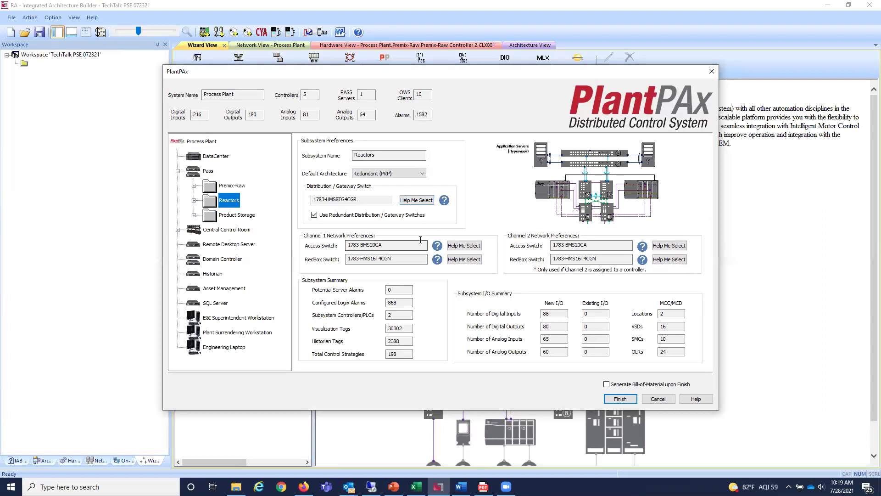
left_click(465, 246)
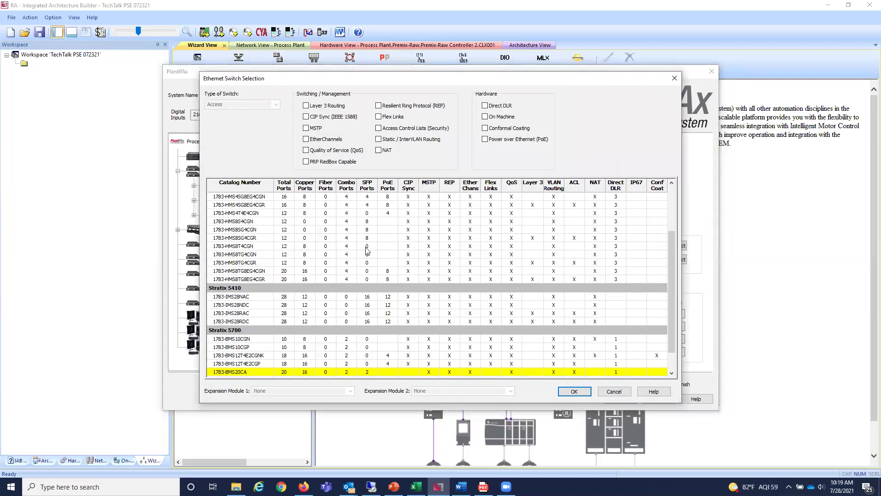
scroll(422, 269, "up", 3)
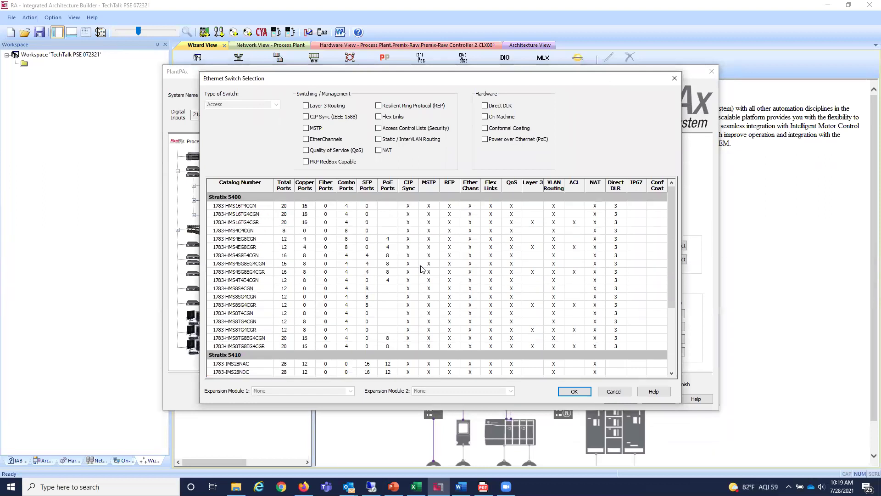
scroll(423, 269, "down", 4)
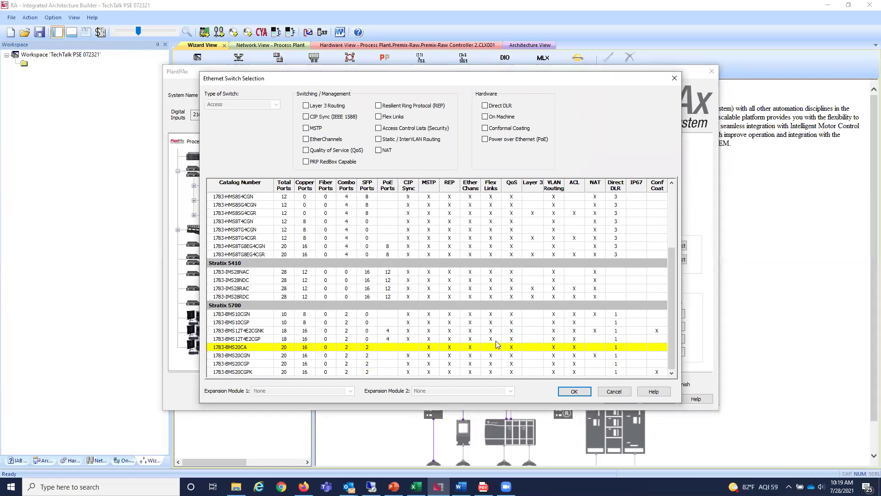
left_click(611, 391)
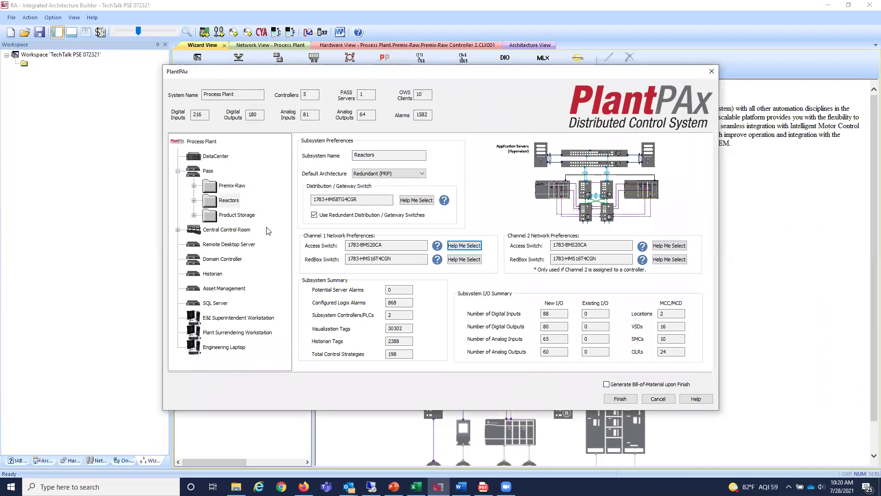
Examine the Product Storage subsystem preferences and the Central Control Room preferences
left_click(209, 216)
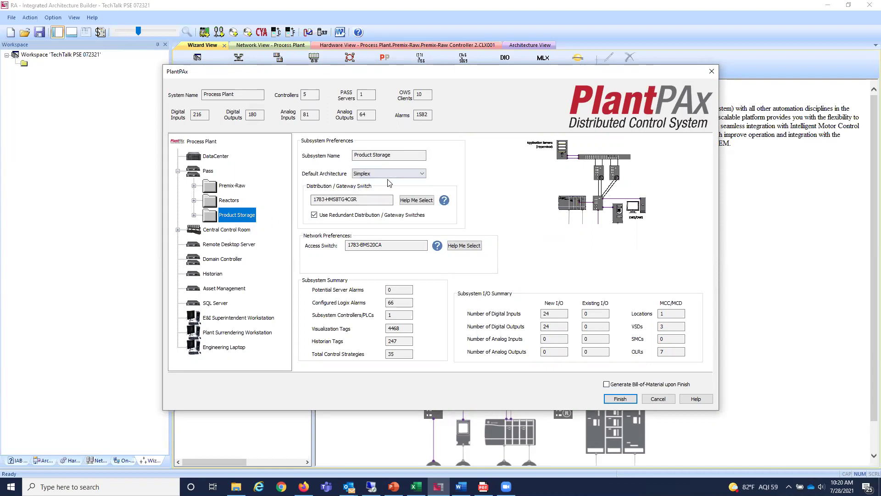
left_click(352, 202)
left_click(204, 231)
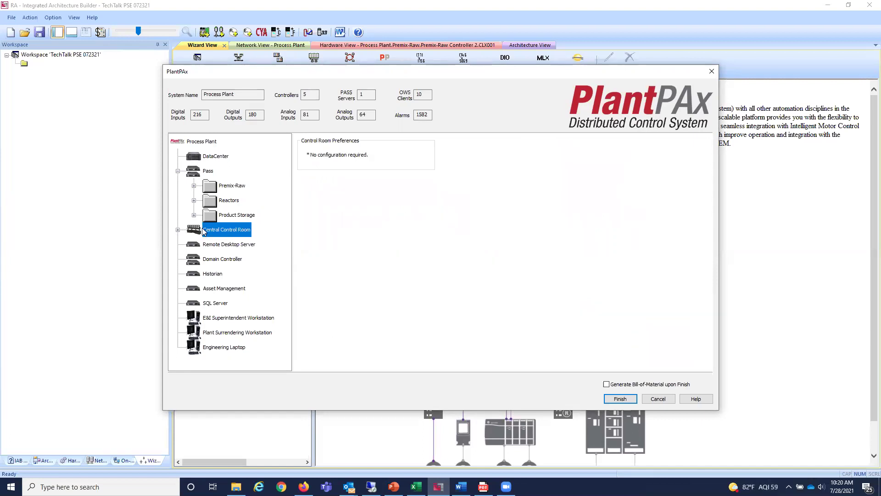
Expand the Central Control Room and examine the Engineering Workstation preferences and the monitor counts offered for Operator Terminal 1
left_click(178, 230)
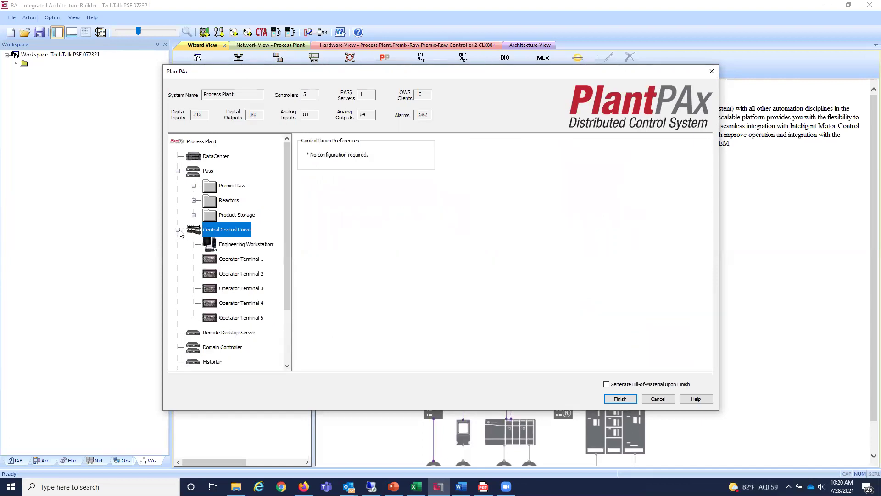
left_click(237, 247)
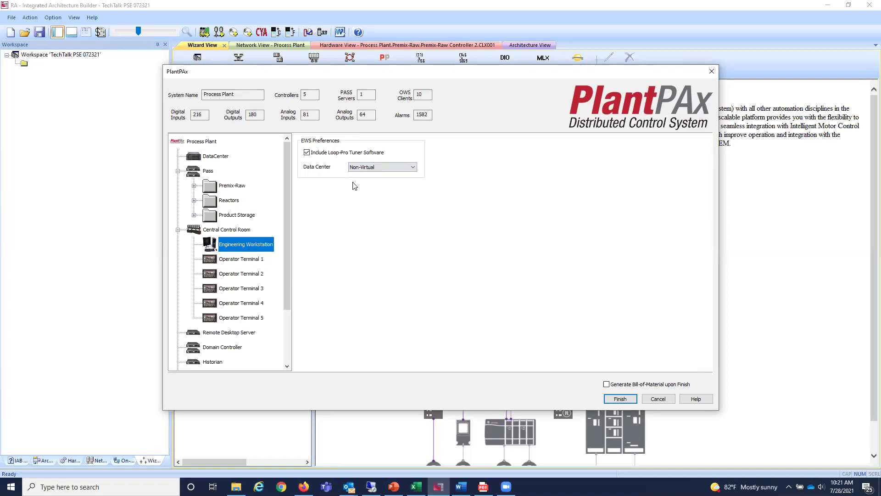
left_click(236, 261)
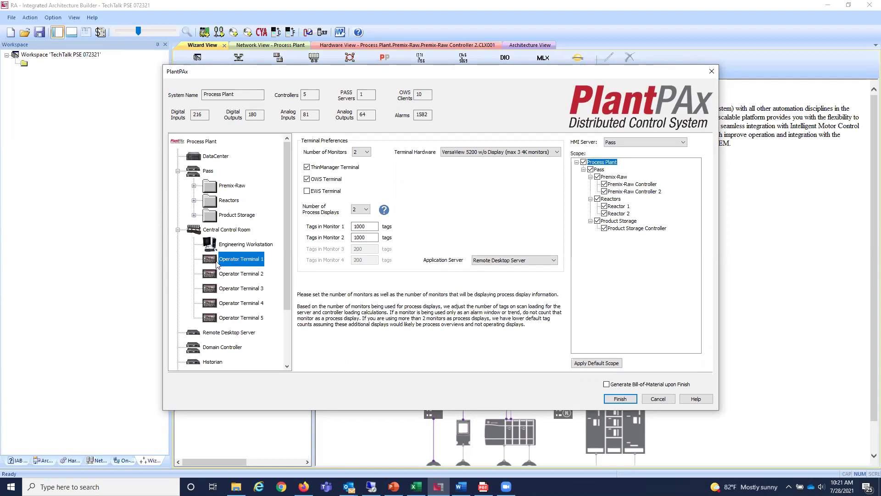
left_click(368, 154)
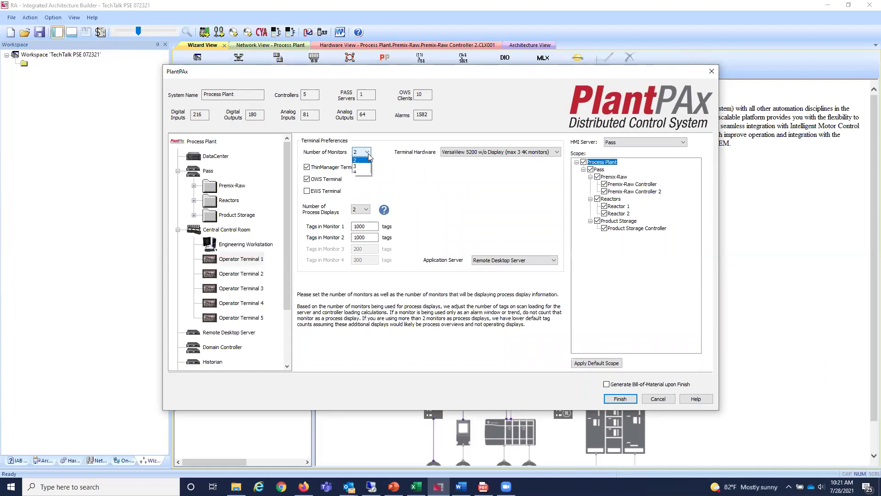
left_click(367, 154)
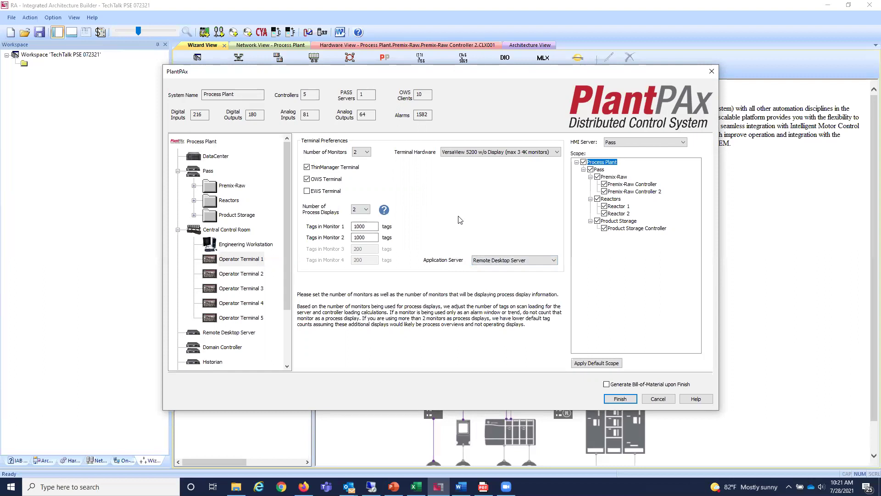
Examine the application server choices for Operator Terminal 1 in the Central Control Room
left_click(554, 261)
left_click(538, 274)
left_click(226, 261)
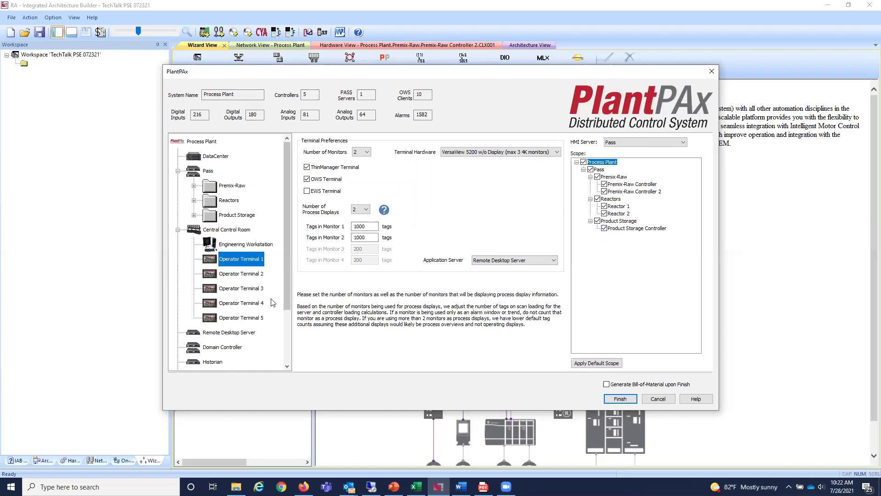
Examine the Remote Desktop Server's client preferences and the Domain Controller's redundancy and data center preferences
scroll(289, 296, "down", 1)
scroll(289, 300, "down", 1)
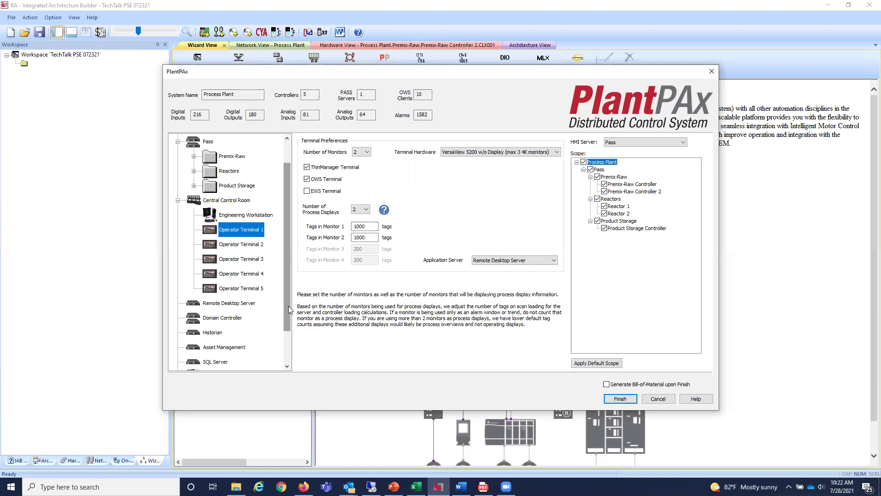
left_click(220, 304)
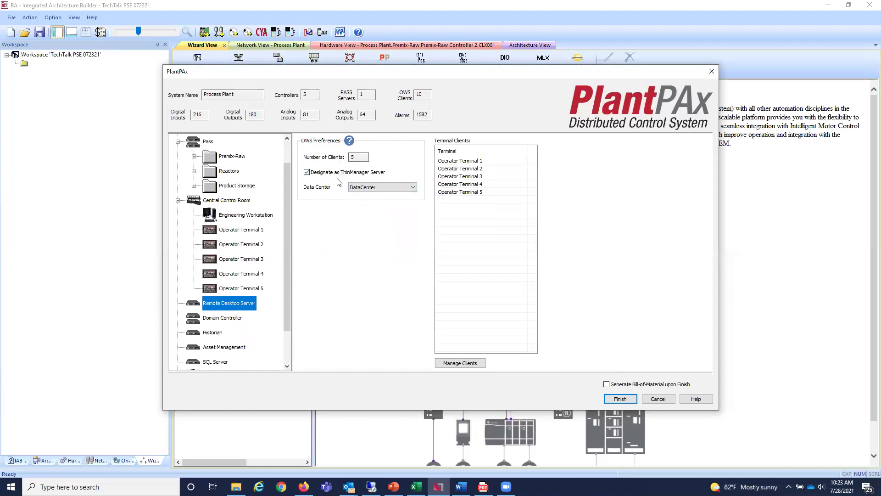
left_click_drag(287, 306, 286, 318)
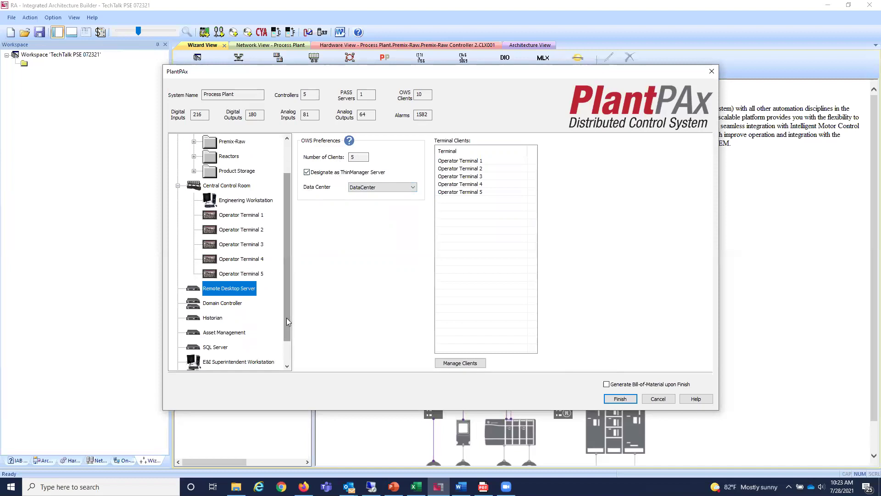
left_click(223, 303)
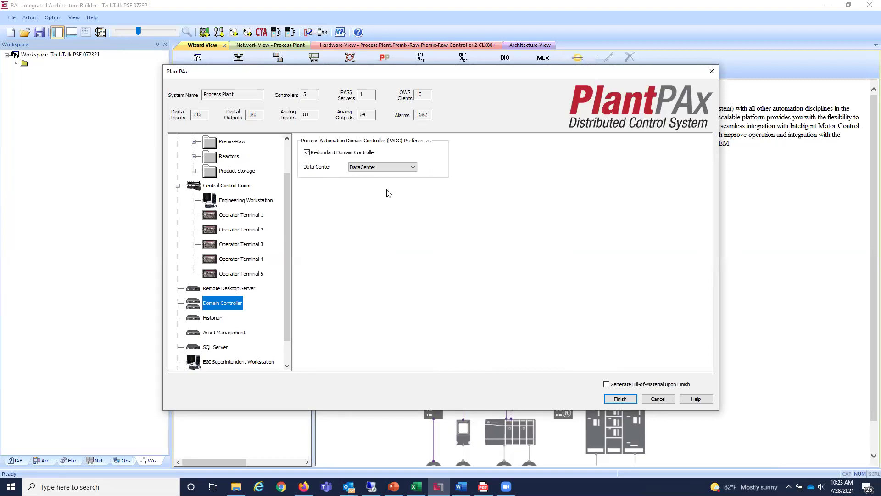
left_click(372, 168)
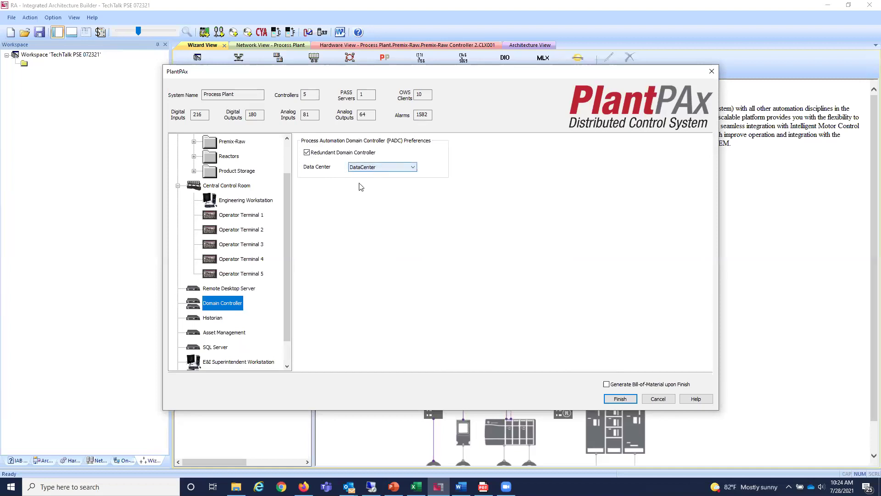
Examine the license and data center preferences of the Historian, Asset Management and SQL Server entries
left_click(219, 319)
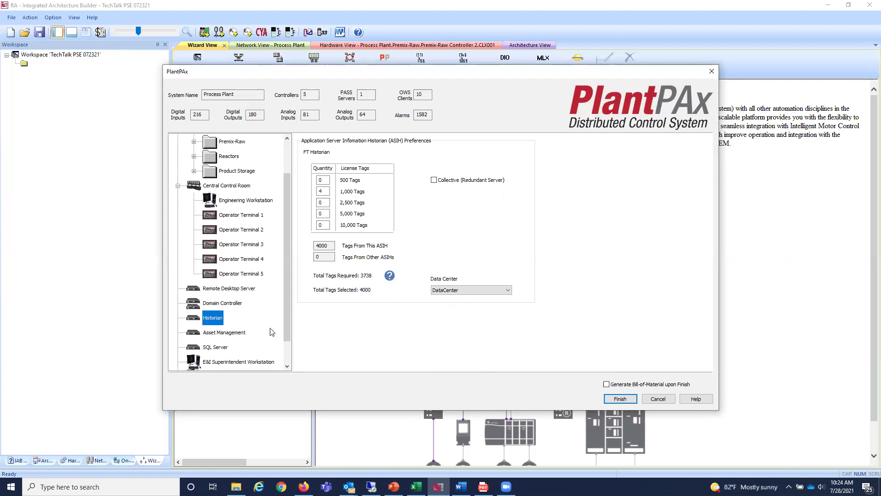
left_click(231, 334)
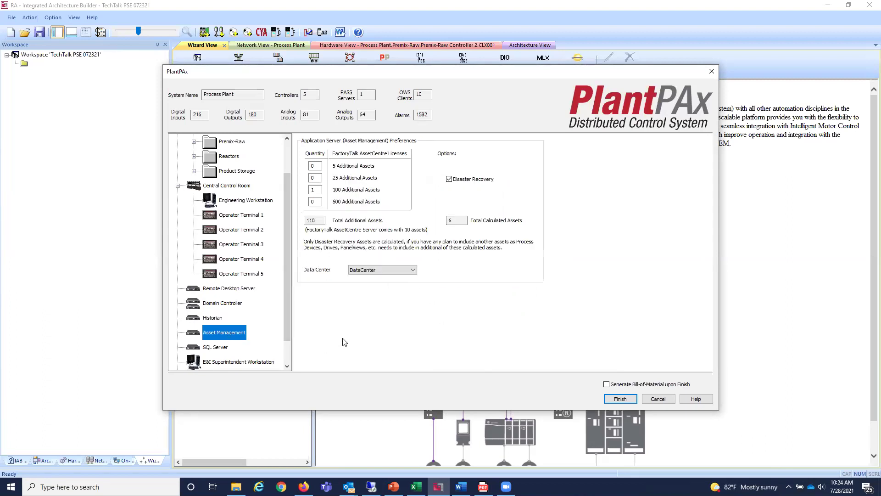
scroll(287, 327, "down", 1)
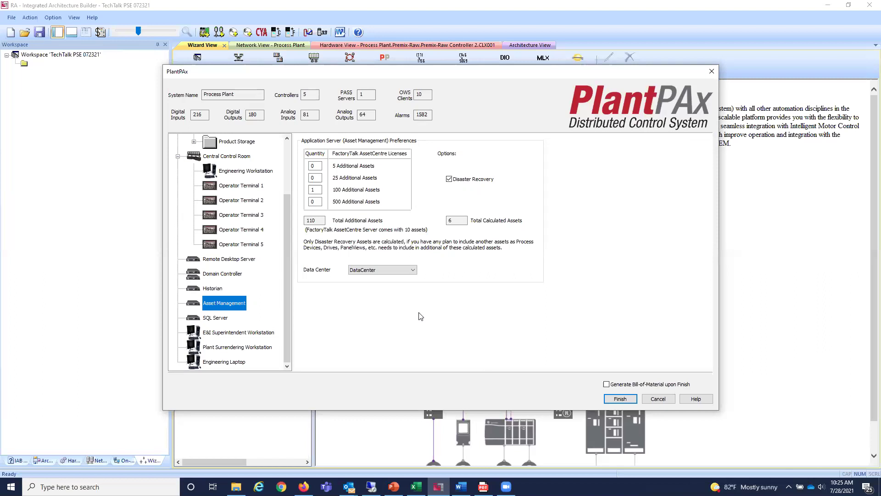
left_click(217, 320)
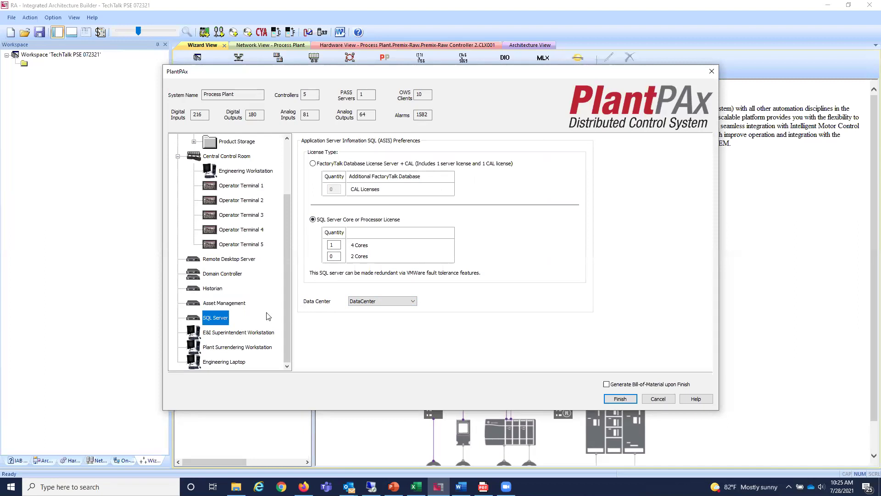
Examine the E&I Superintendent Workstation preferences, including its data center choices, and the Engineering Laptop preferences
left_click(219, 334)
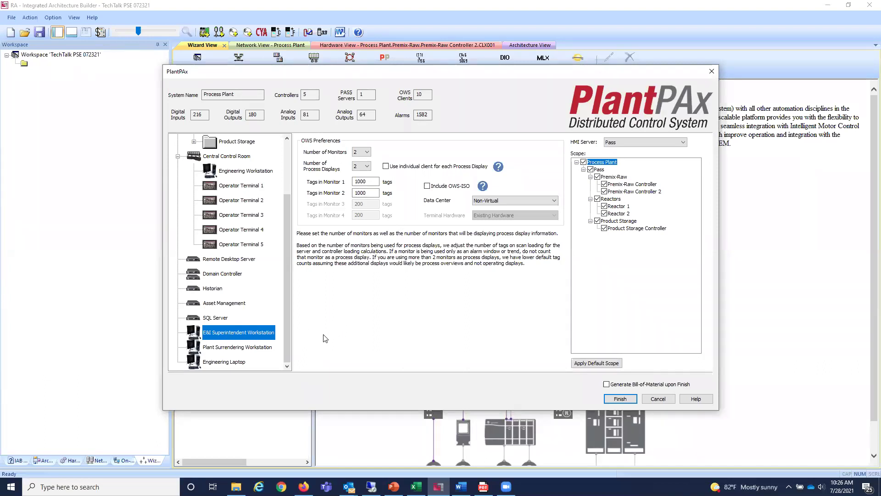
left_click(238, 186)
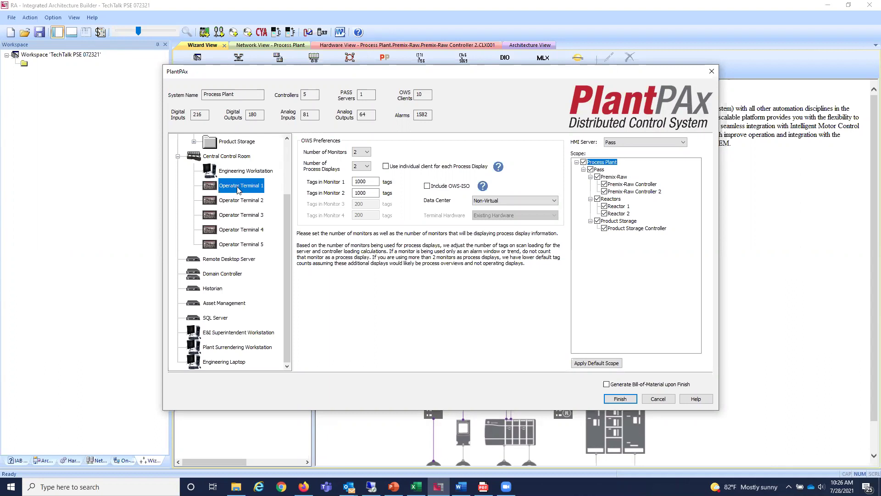
left_click(226, 333)
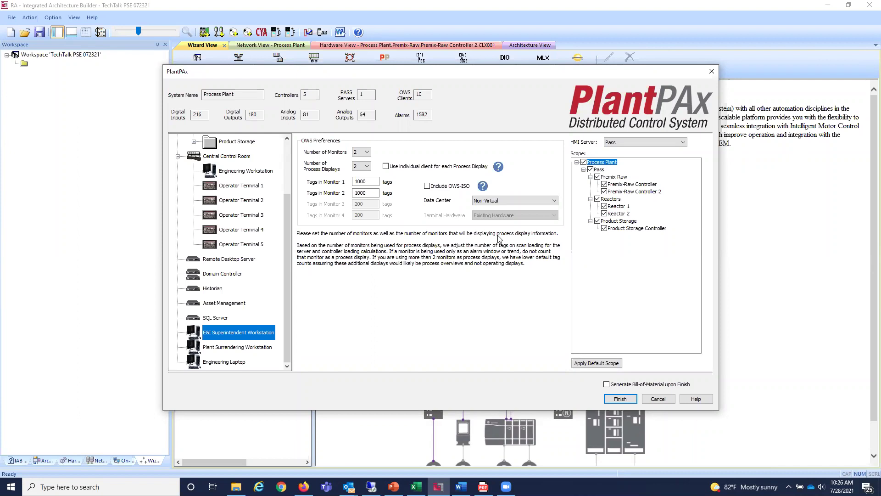
left_click(555, 201)
left_click(555, 201)
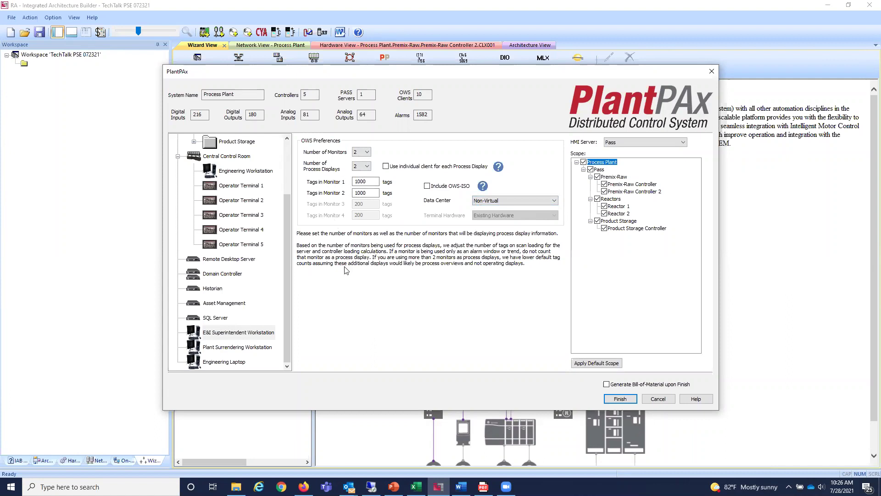
left_click(224, 362)
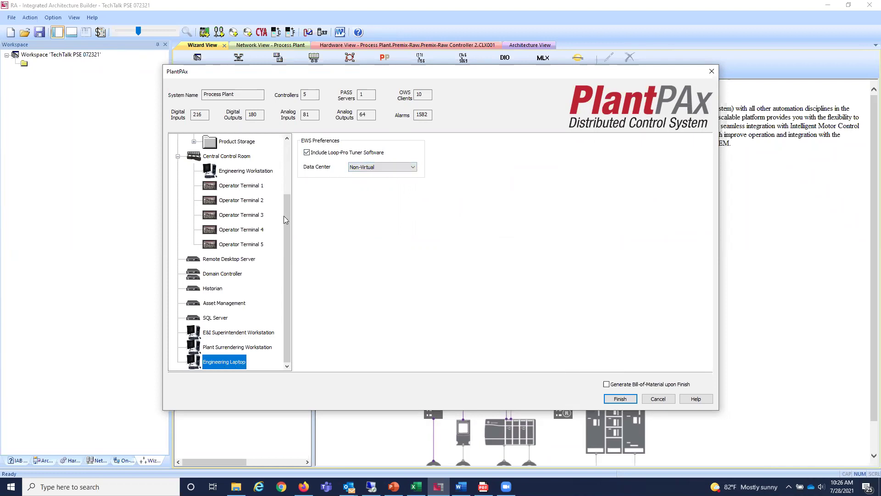
Return to the Pass server's Premix-Raw subsystem and expand it to examine its controllers and other elements
left_click_drag(289, 216, 291, 162)
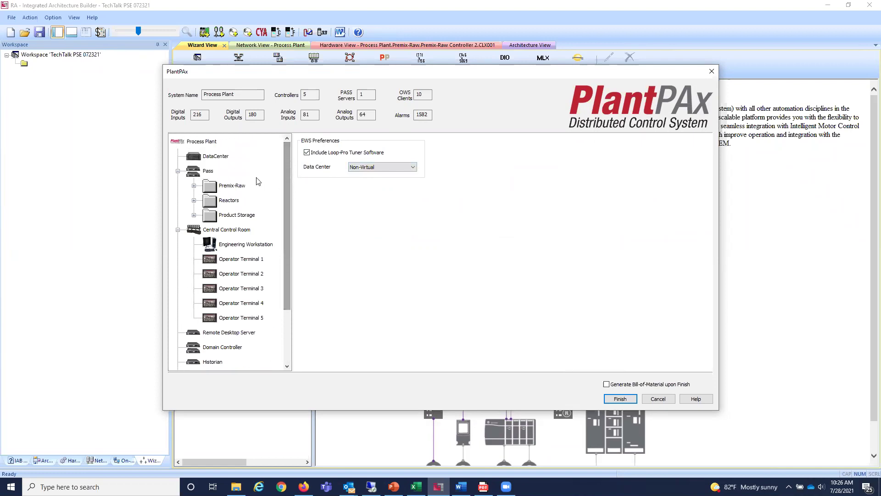
left_click(202, 175)
left_click(210, 186)
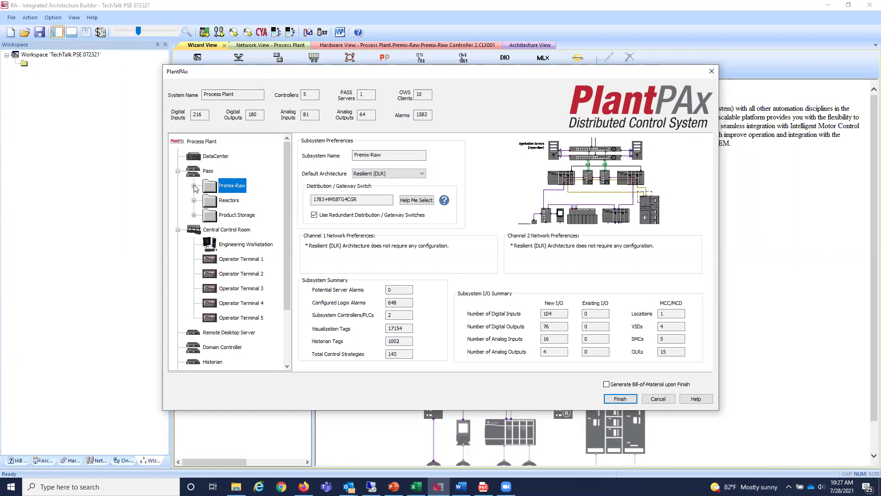
left_click(194, 186)
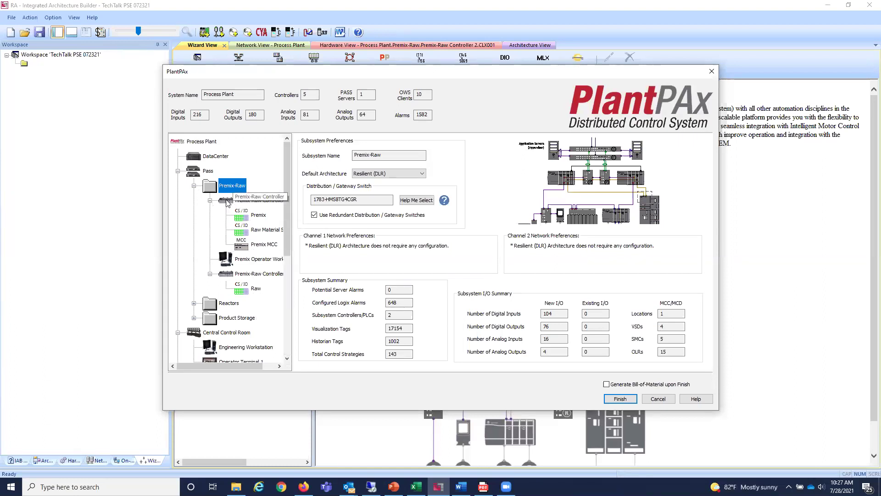
Examine the Premix-Raw Controller preferences and the controller types offered for it
left_click(242, 203)
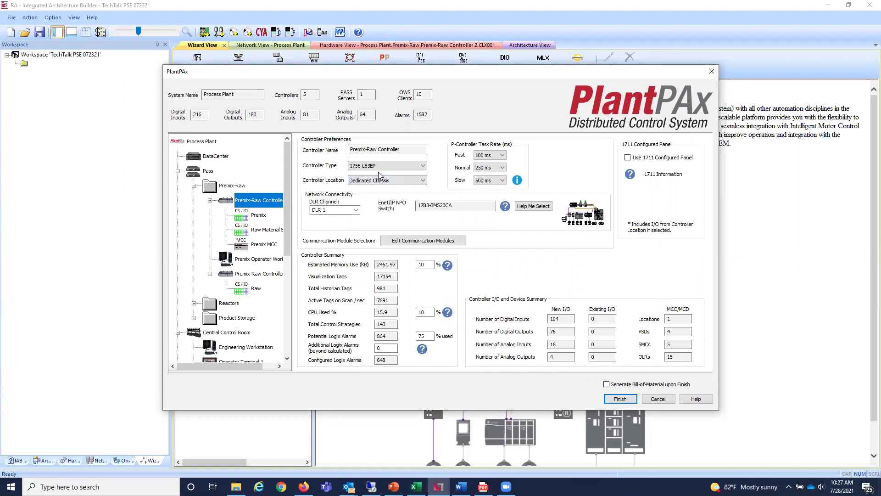
left_click(423, 166)
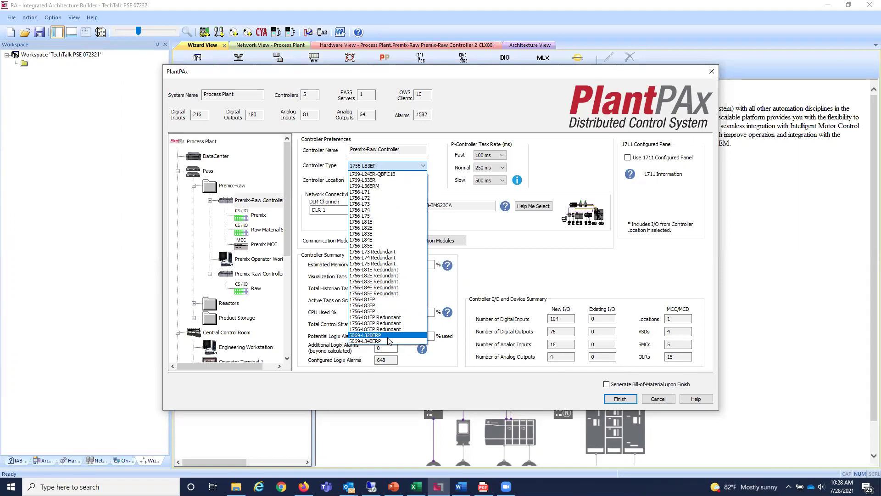
left_click(388, 166)
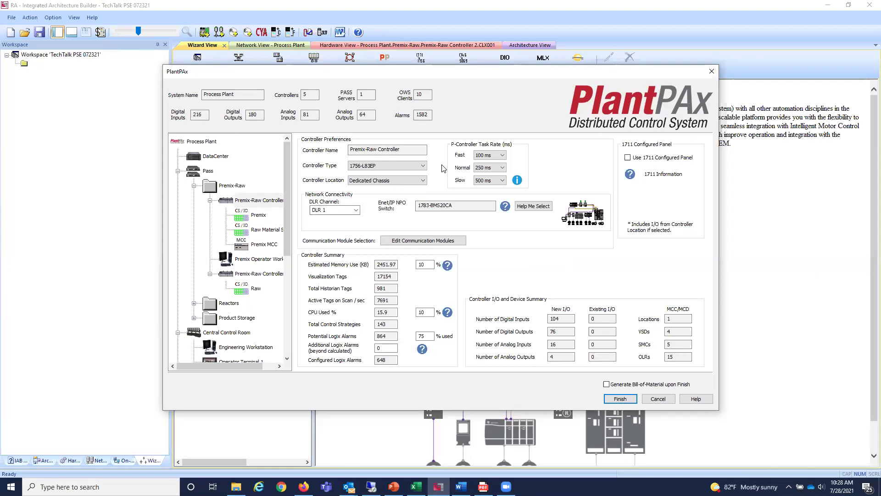
Examine the fast and normal task rates offered for the Premix-Raw Controller and its Logix alarm settings
left_click(503, 156)
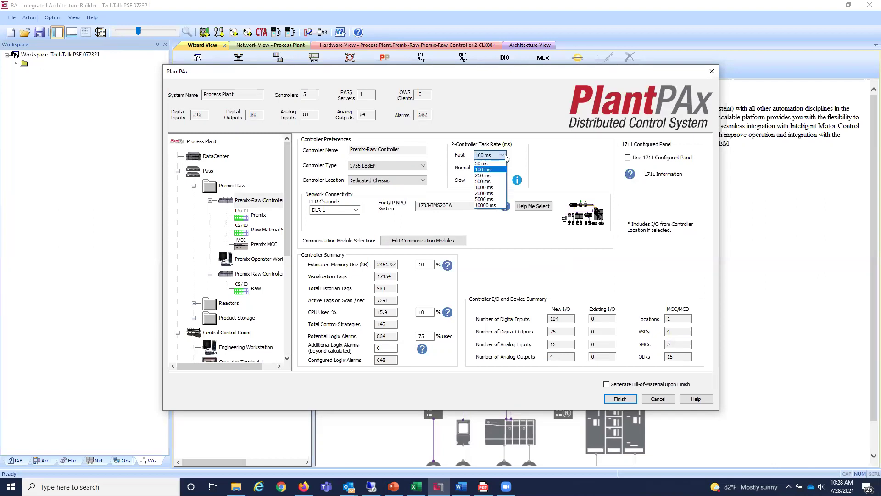
left_click(506, 157)
left_click(503, 168)
left_click(504, 168)
mouse_move(519, 181)
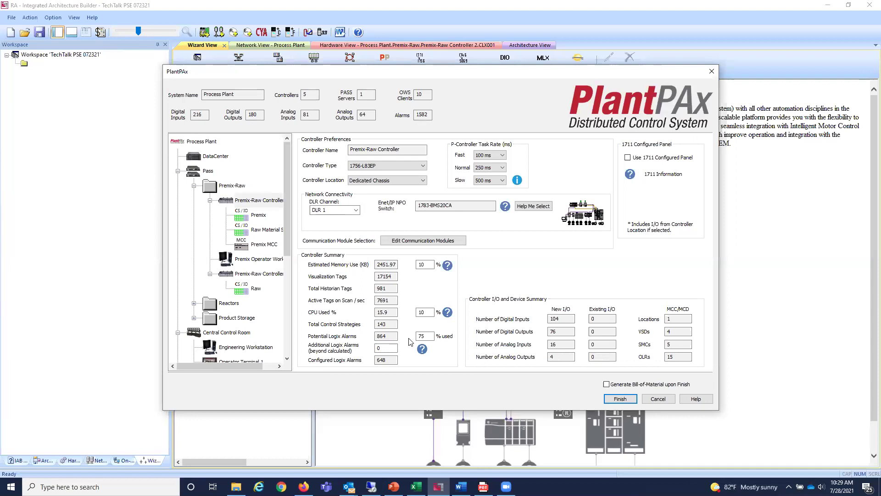
mouse_move(422, 351)
left_click(431, 336)
Examine the Premix-Raw Controller 2 preferences, and expand the Reactors subsystem to examine the redundant Reactor 1 controller's preferences
left_click(228, 276)
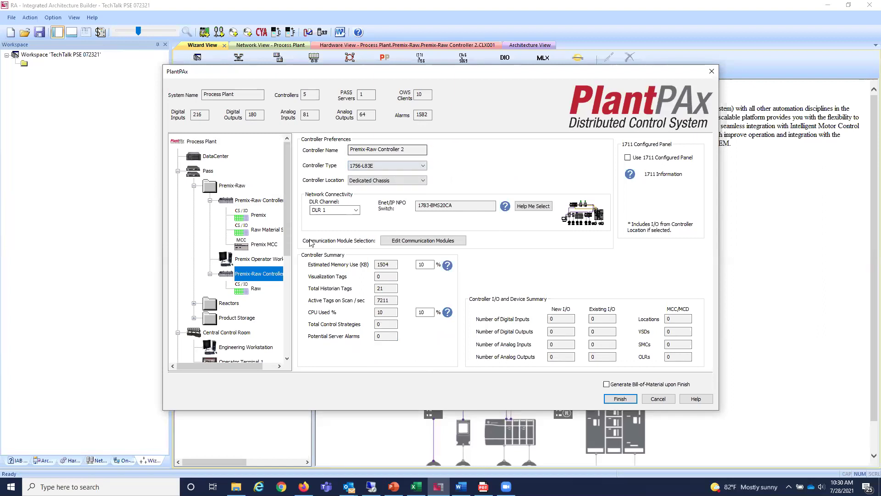
left_click(194, 303)
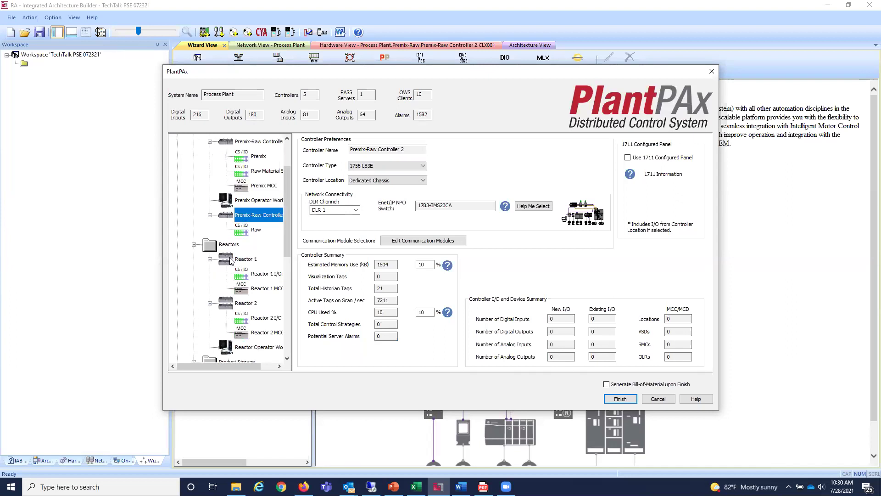
left_click(228, 262)
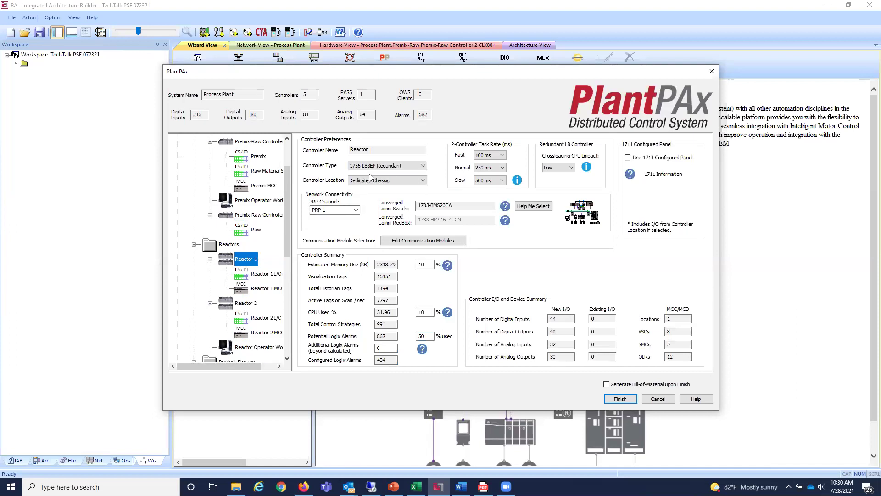
left_click(419, 182)
mouse_move(588, 167)
Try the High crossloading CPU impact for the Reactor 1 controller and set it back to Low
left_click(571, 169)
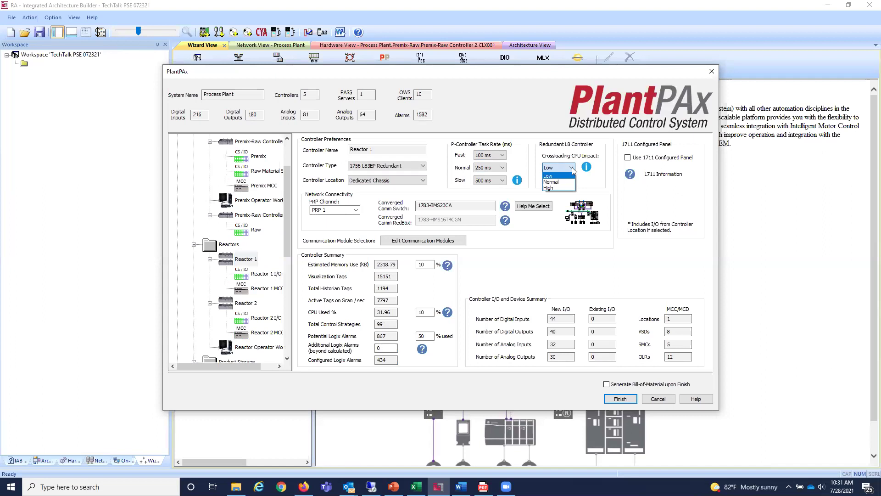
left_click(561, 189)
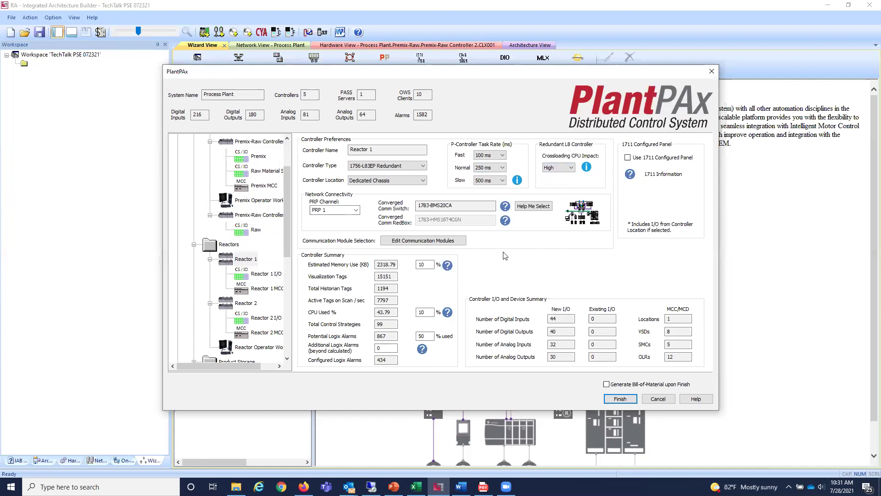
left_click(570, 168)
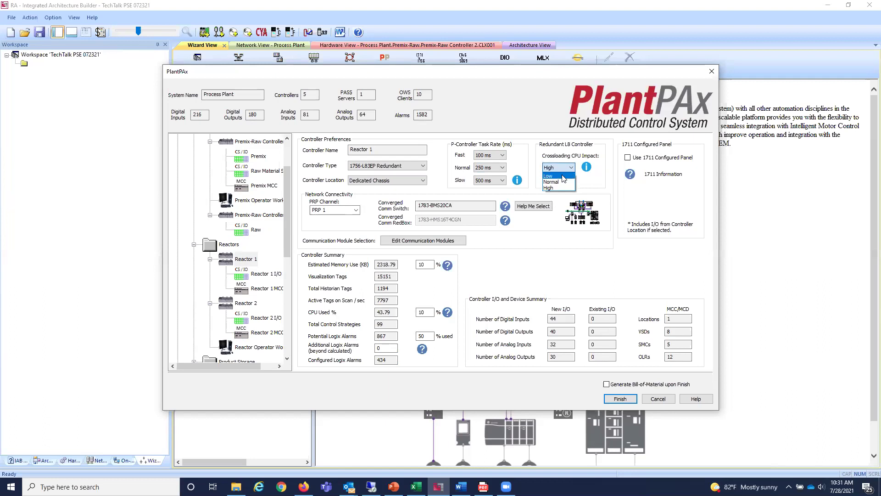
left_click(566, 175)
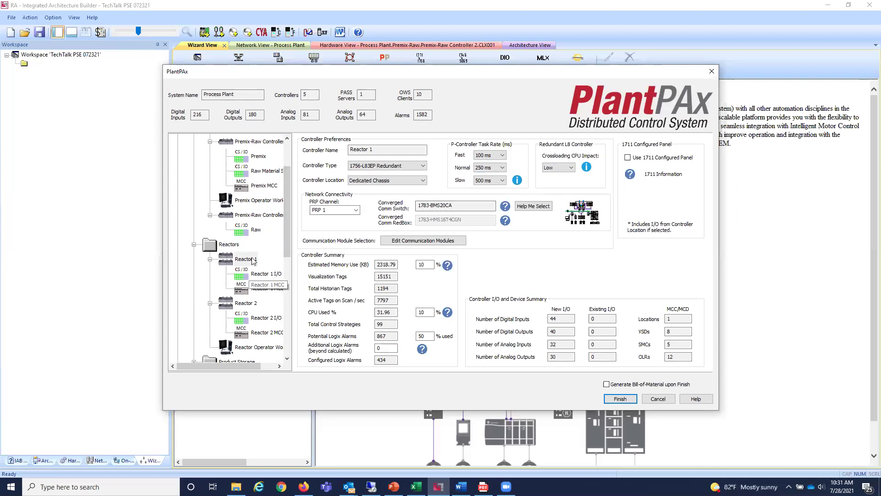
Examine the Premix-Raw Controller and its Premix I/O location, and open the Premix location's I/O quantities configuration
scroll(259, 240, "up", 2)
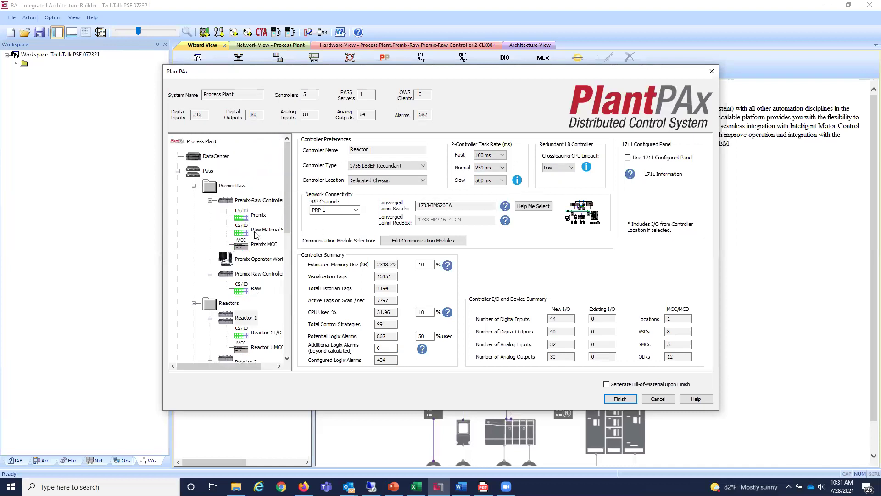
left_click(237, 202)
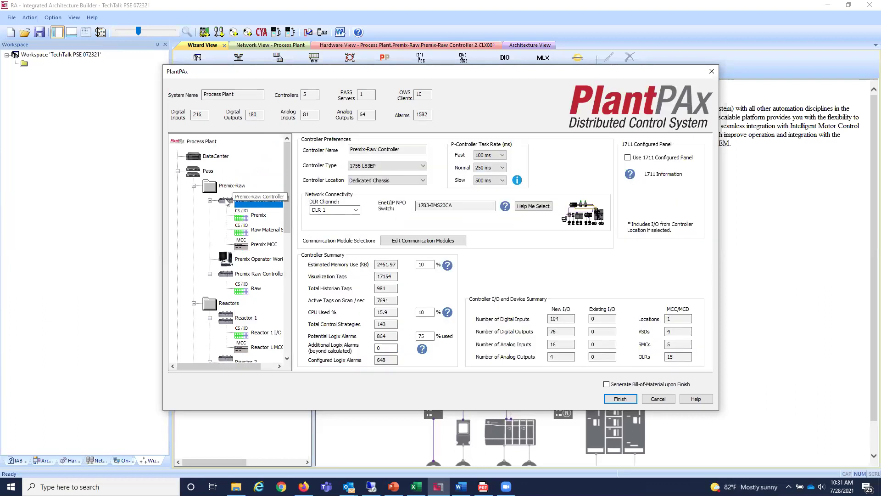
left_click(243, 215)
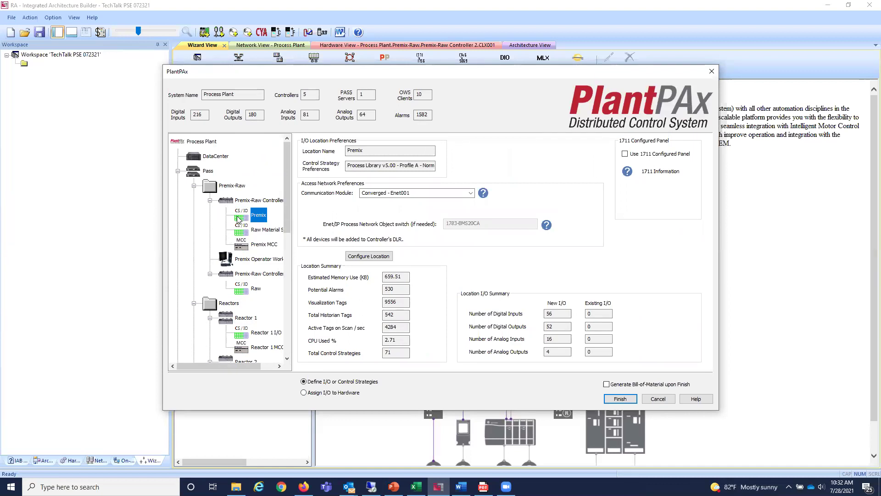
left_click(240, 203)
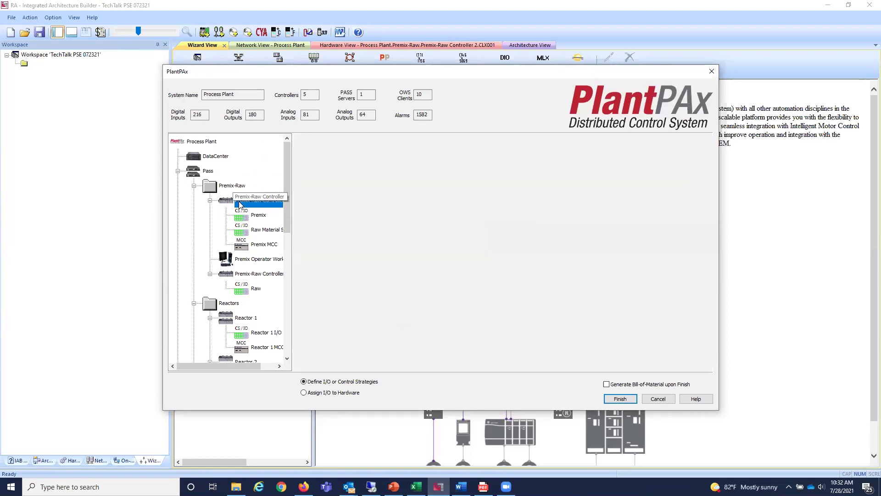
right_click(239, 204)
left_click(238, 219)
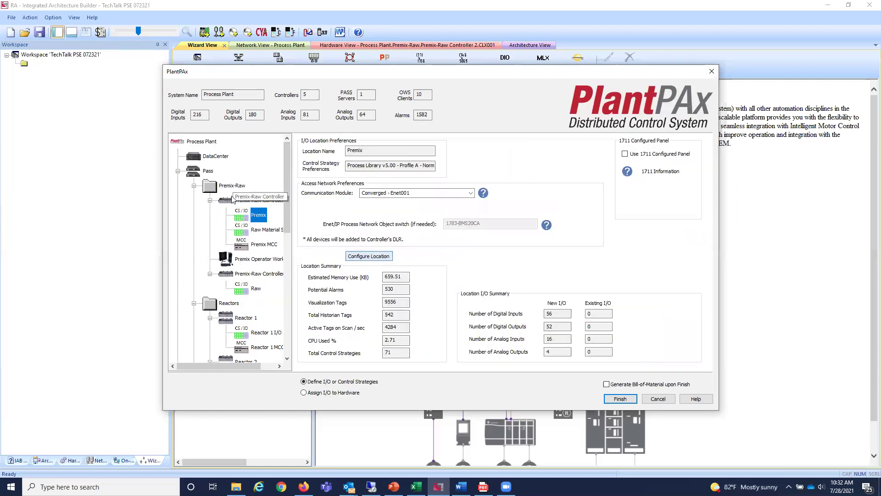
left_click(362, 259)
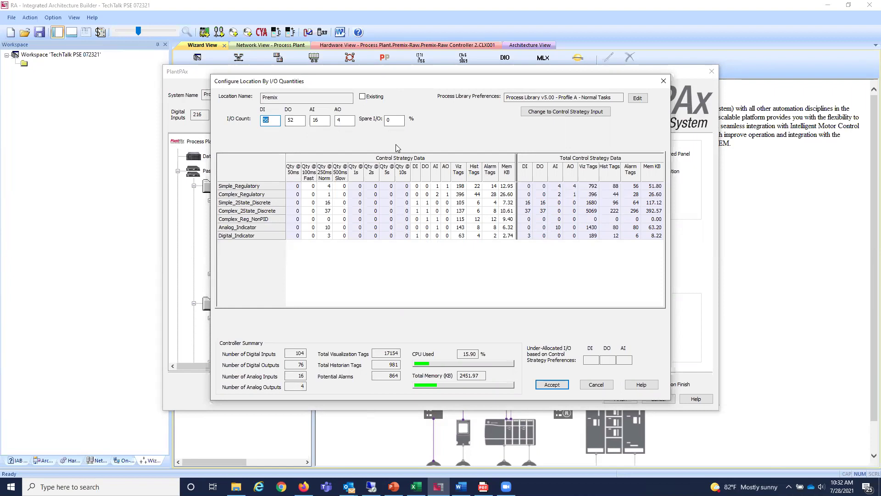
Try 25% spare I/O for the Premix location and set it back to 0
left_click(396, 121)
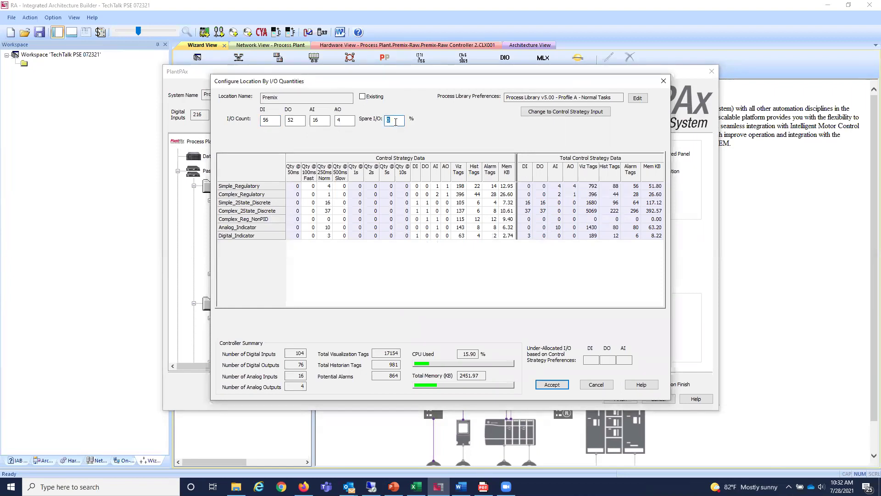
type("25")
key("BackSpace")
key("BackSpace")
type("0")
key("shift+Tab")
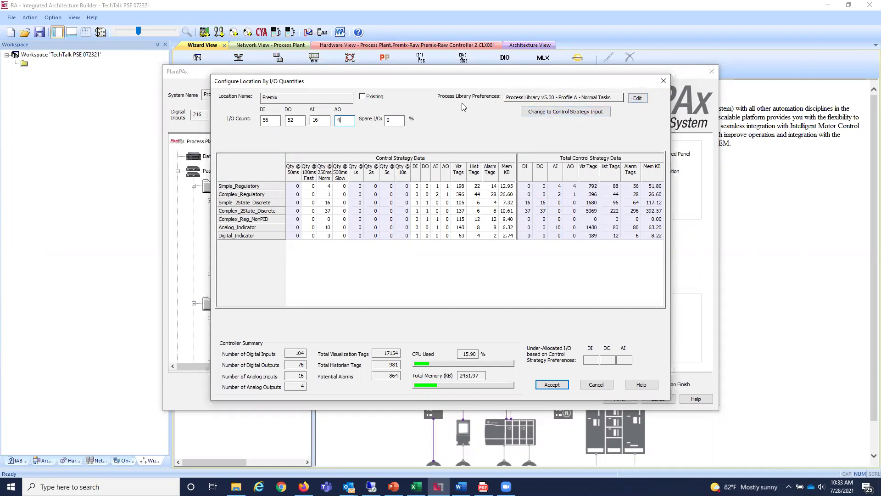
Examine the Premix location's process library preferences and I/O quantities, and close them without accepting changes
left_click(636, 99)
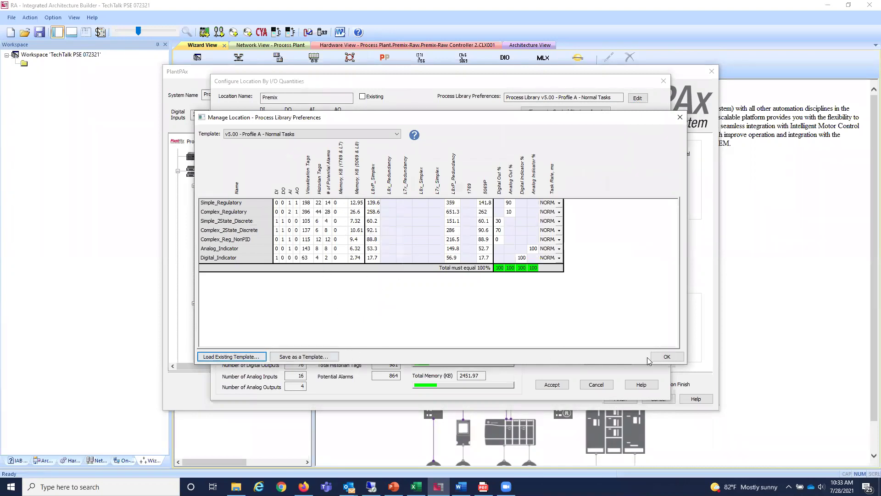
left_click(667, 356)
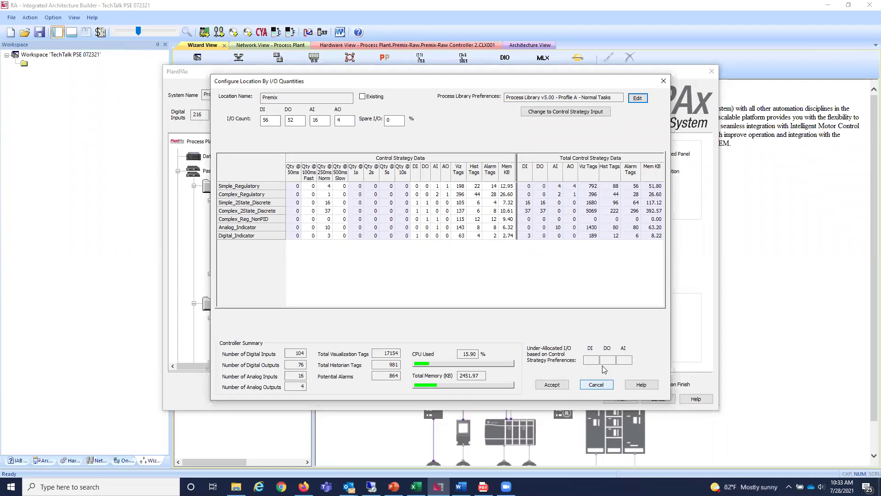
left_click(592, 385)
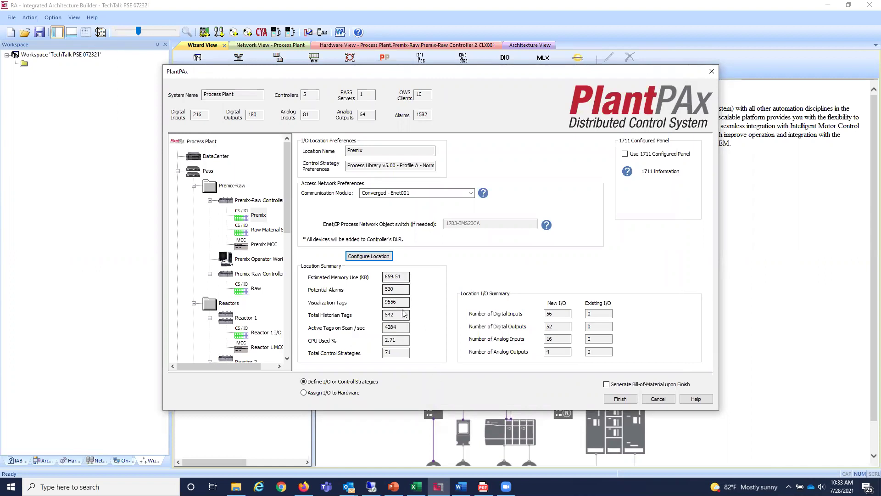
left_click(368, 256)
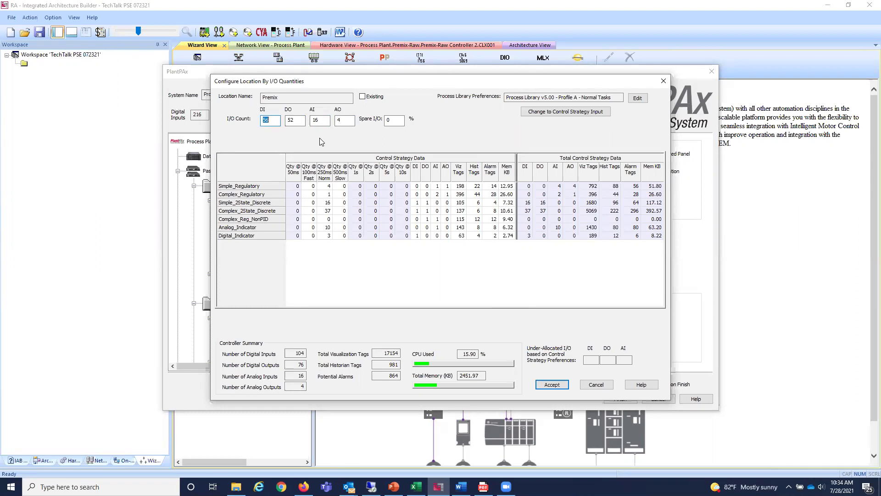
left_click(587, 384)
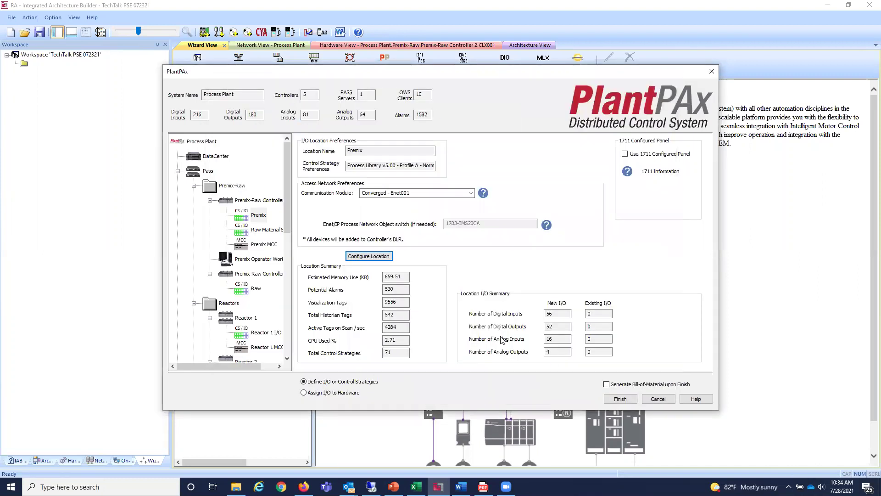
Turn off the default settings in Premix's I/O hardware assignment and add the 1756-IRT8I (RTD) analog input module to the grid
left_click(305, 394)
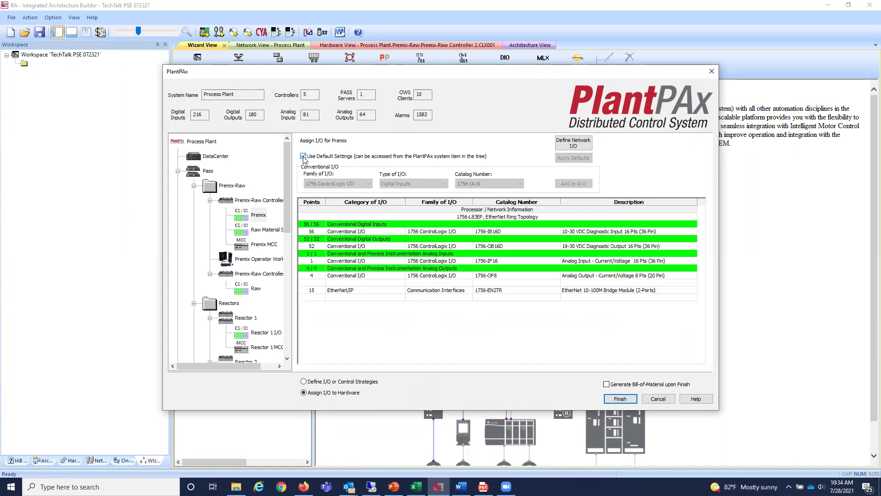
left_click(304, 157)
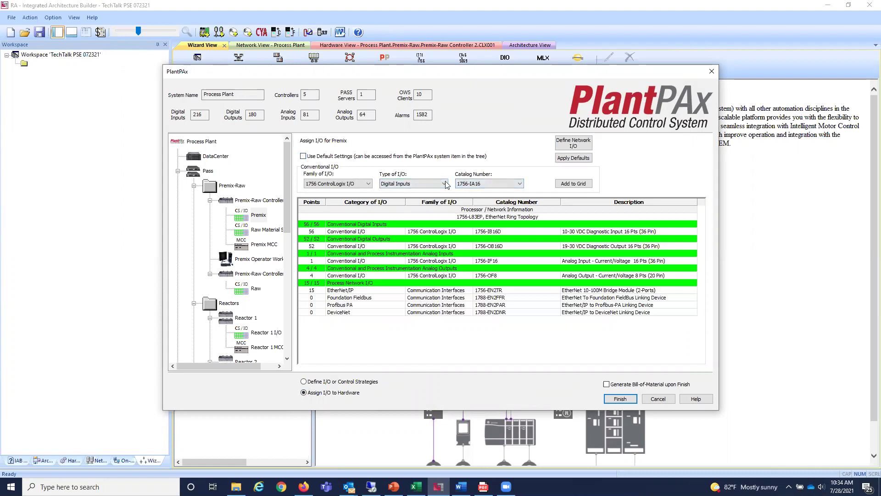
left_click(414, 184)
left_click(419, 205)
left_click(520, 184)
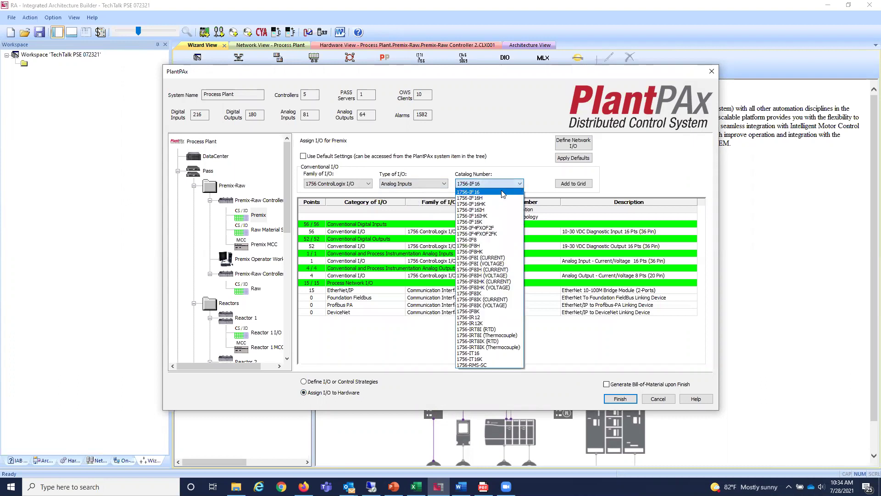
left_click(499, 330)
left_click(568, 185)
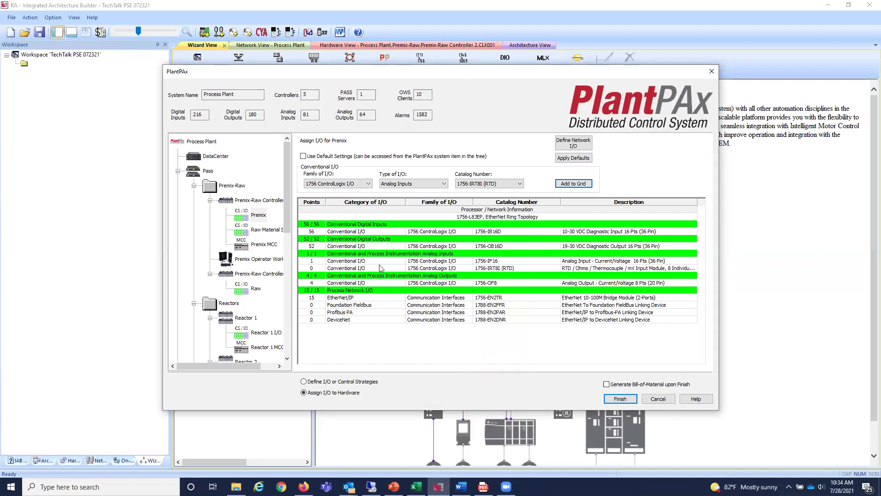
Assign 1 Premix analog input point to the 1756-IRT8I (RTD) and 0 points to the 1756-IF16, staying in the wizard
left_click(318, 270)
type("1")
key("Return")
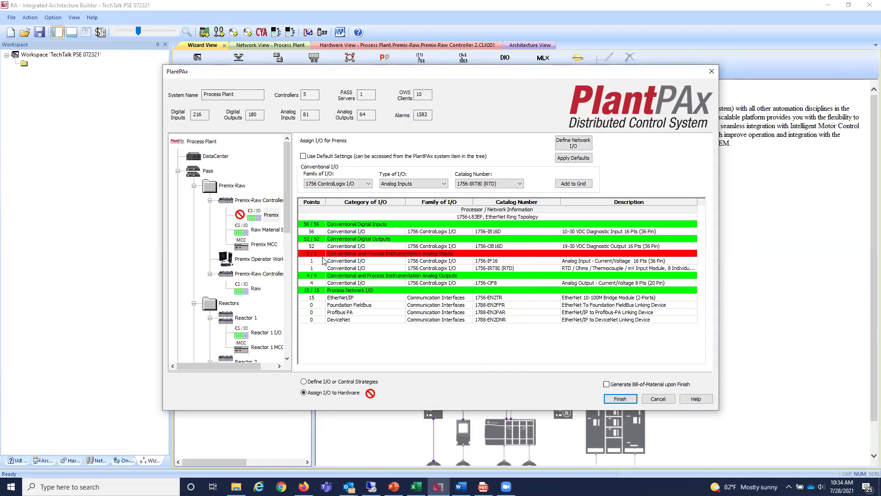
left_click(321, 261)
type("0")
key("Return")
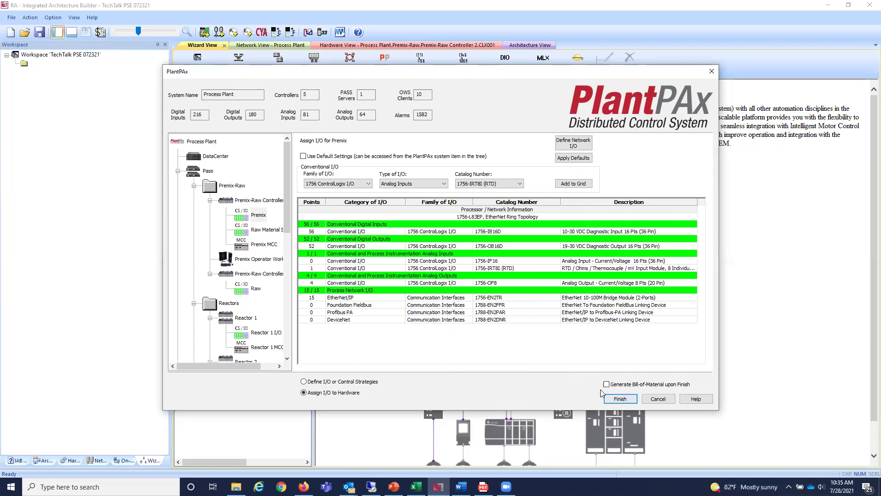
left_click(659, 399)
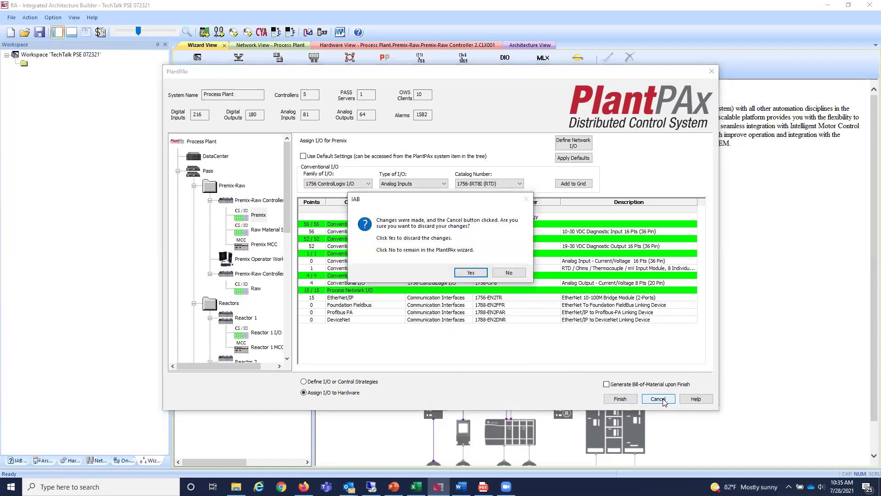
left_click(499, 274)
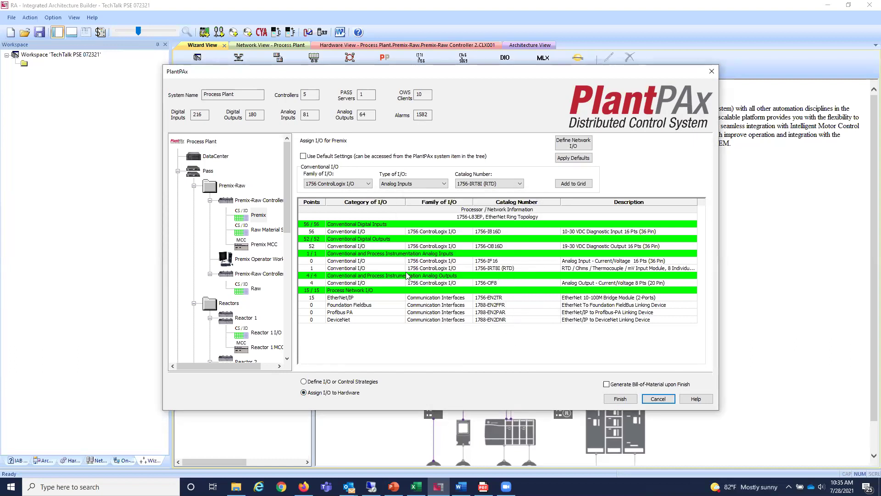
Return Premix to its I/O definition, and examine the Premix-Raw Controller, Raw Material Storage location and Premix-Raw Controller 2
left_click(358, 382)
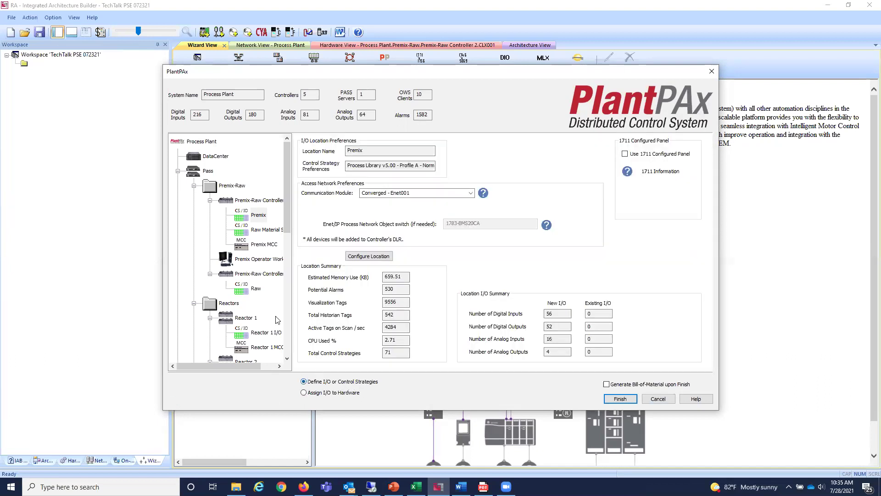
left_click(240, 201)
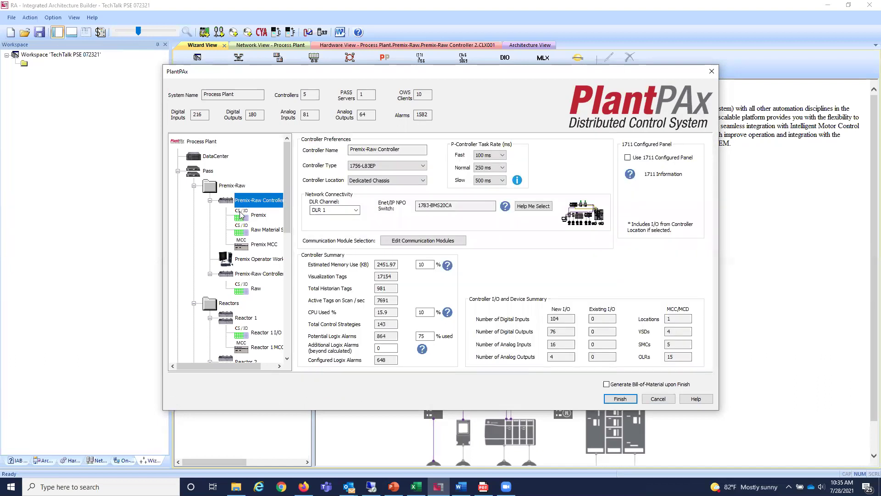
left_click(241, 214)
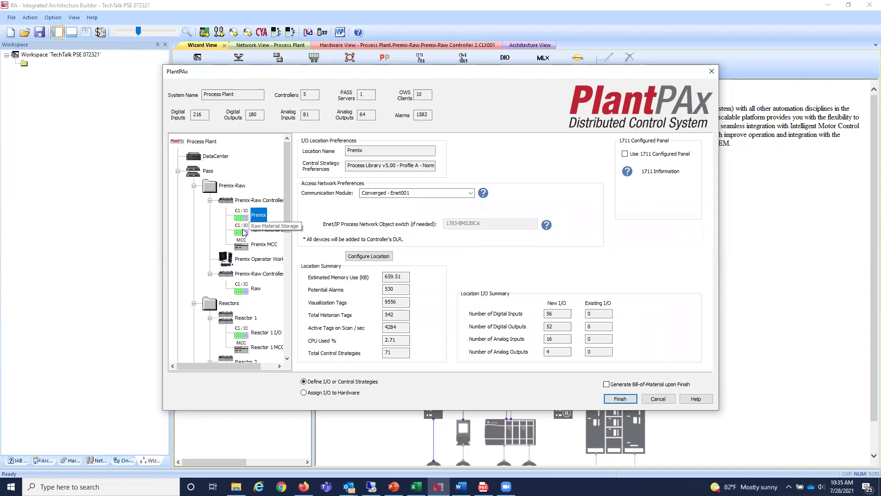
left_click(243, 230)
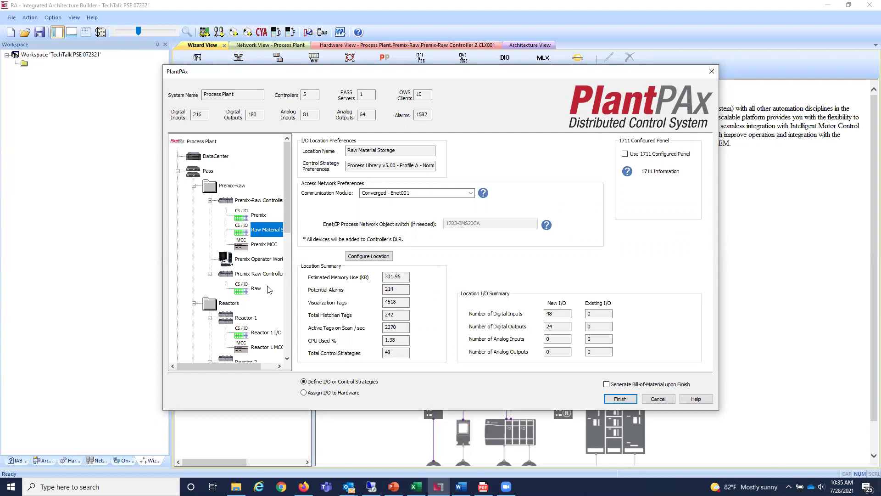
left_click(242, 288)
key("Up")
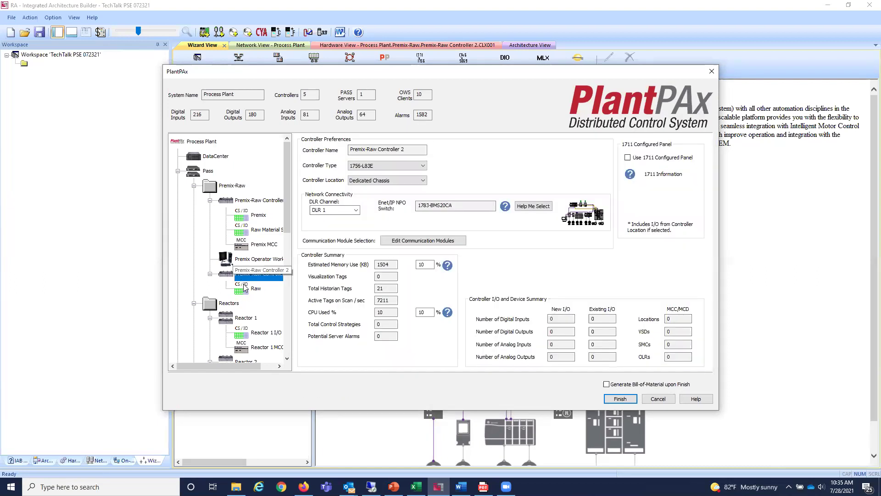
scroll(243, 288, "down", 2)
scroll(244, 286, "up", 2)
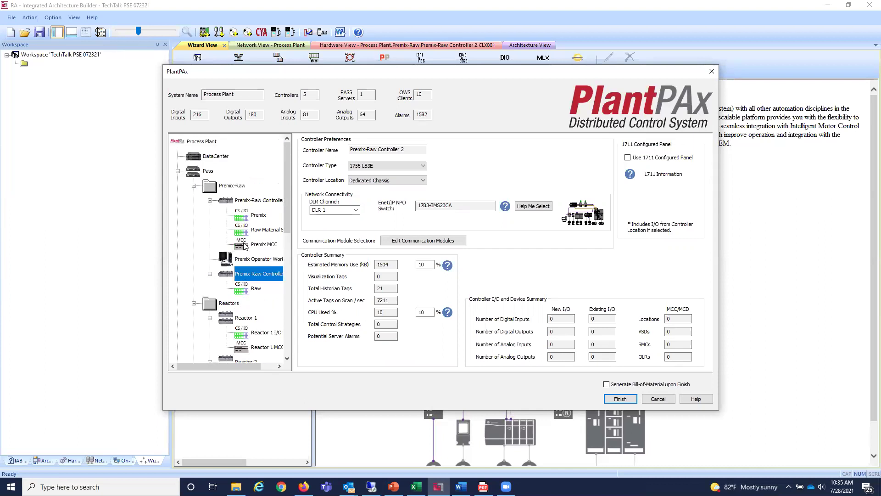
Examine the Premix MCC's device quantities without accepting changes, and the 1711 Configured Panel option of the Premix location
left_click(246, 247)
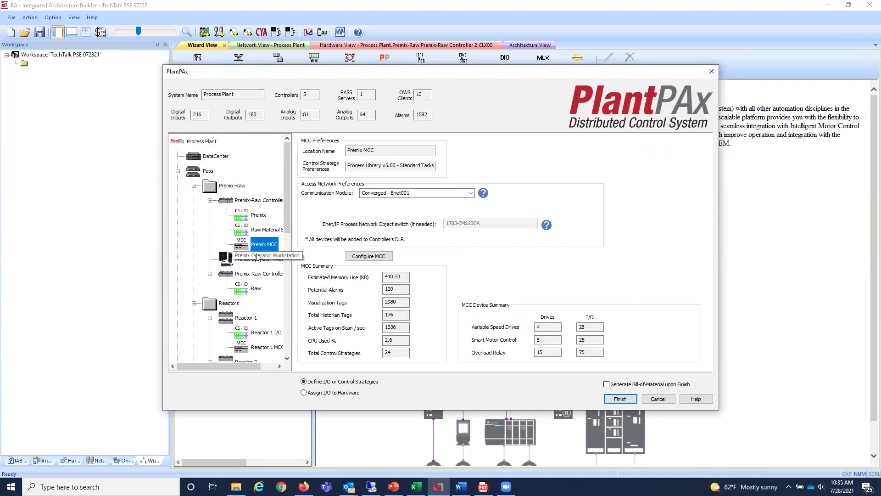
left_click(353, 256)
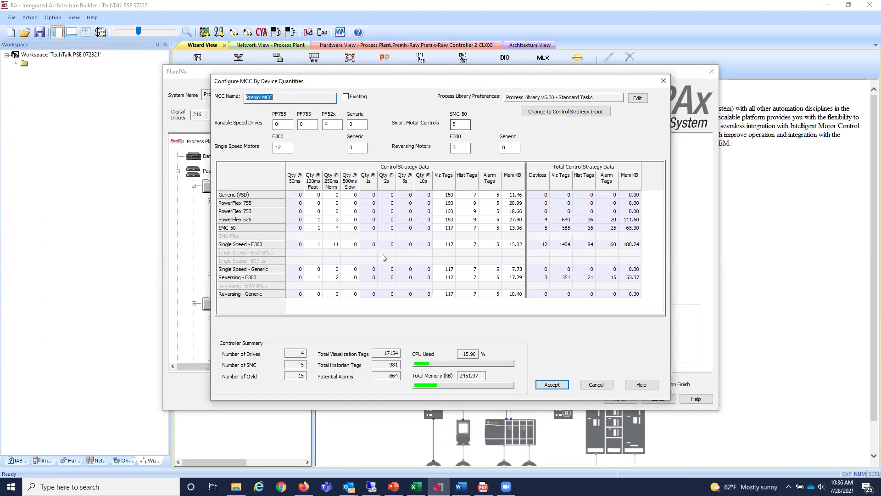
left_click(597, 386)
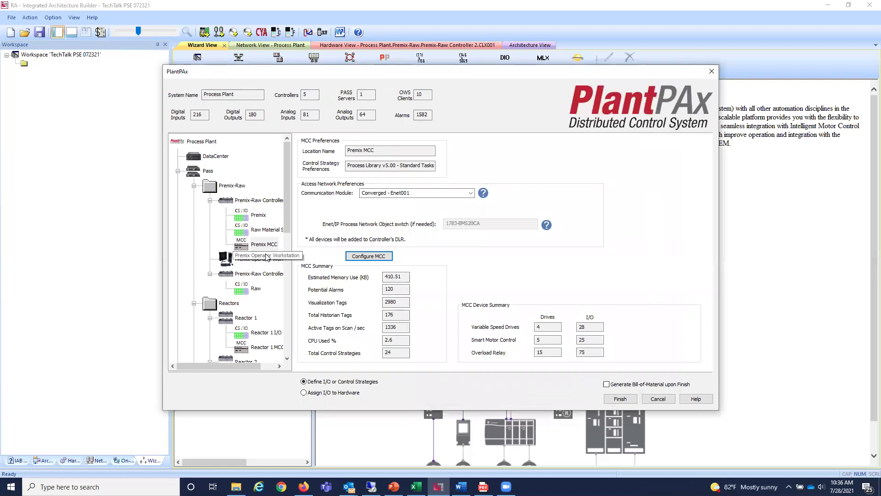
left_click(243, 214)
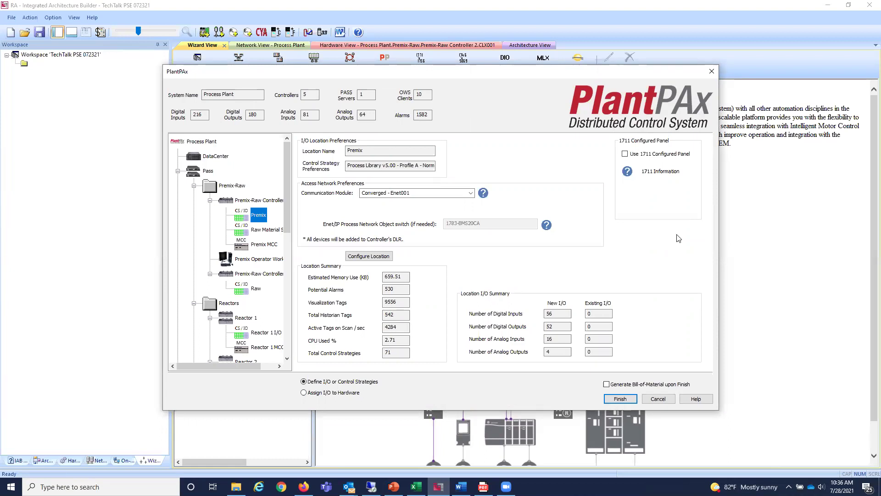
mouse_move(631, 177)
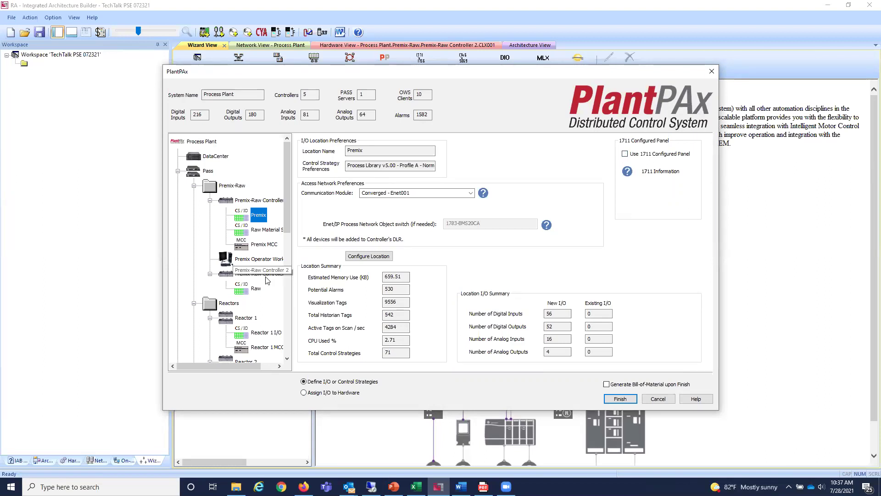
Look through the rest of the system tree and leave the PlantPAx wizard, discarding the changes
scroll(265, 278, "down", 10)
scroll(264, 279, "up", 10)
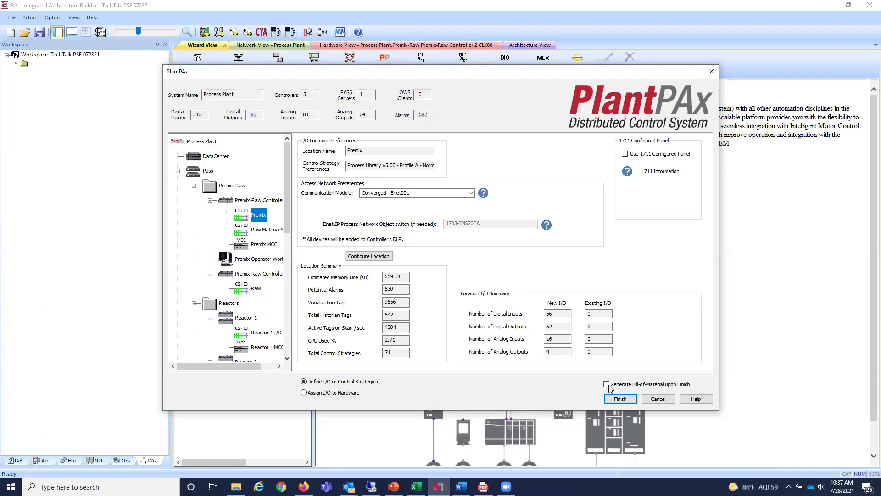
left_click(657, 399)
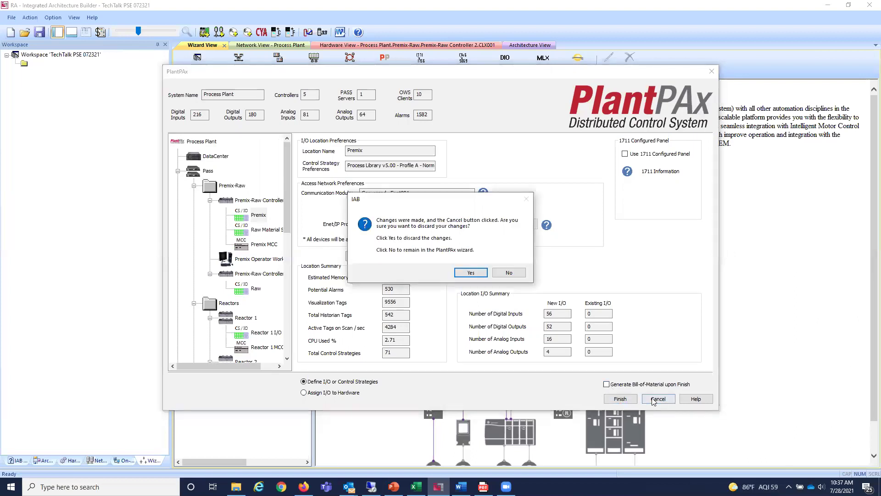
left_click(471, 272)
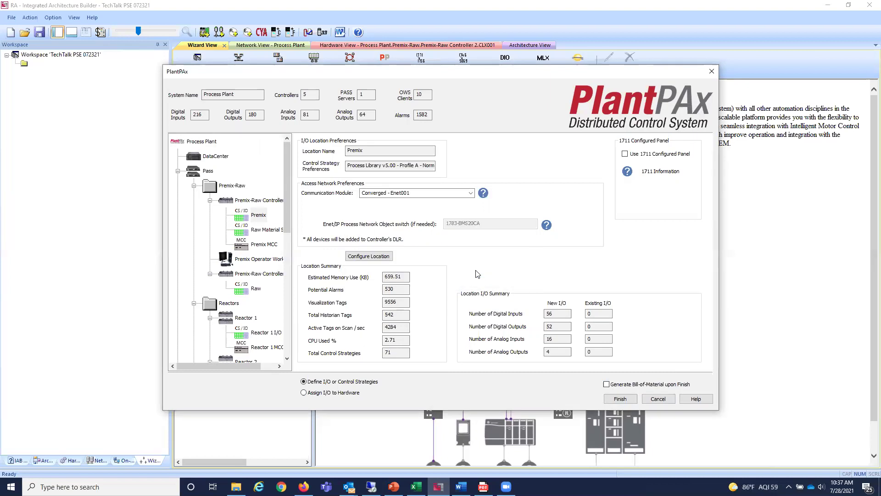
Open the project's hardware view and look at the Reactor Operator Workstation and the Premix I/O chassis
left_click(72, 460)
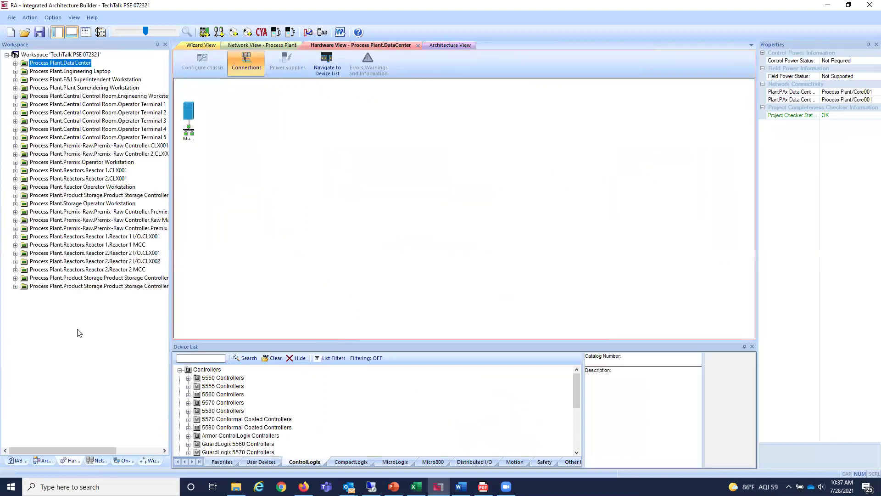
left_click(85, 164)
left_click(79, 188)
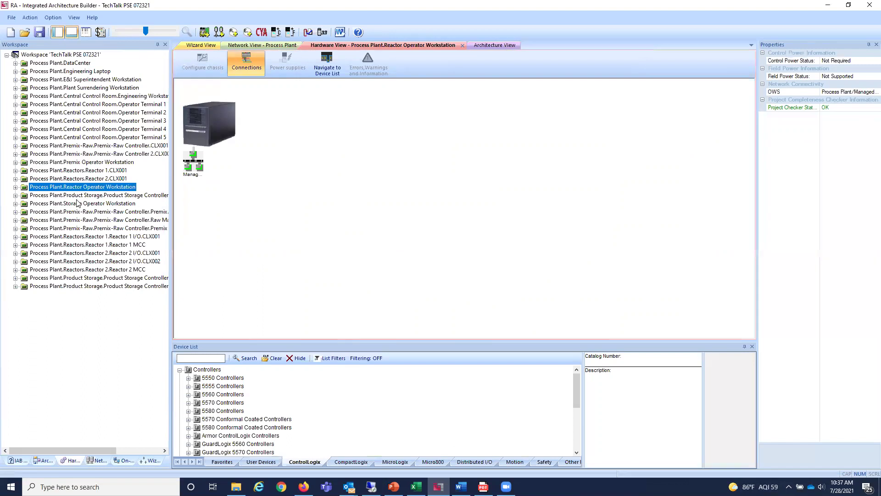
left_click(77, 212)
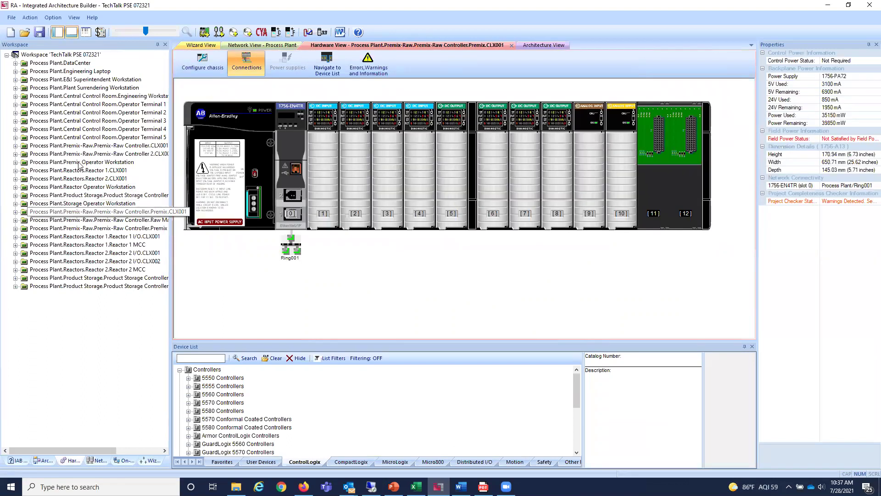
Look at the hardware of the DataCenter, the Central Control Room Engineering Workstation and Operator Terminal 1
left_click(78, 65)
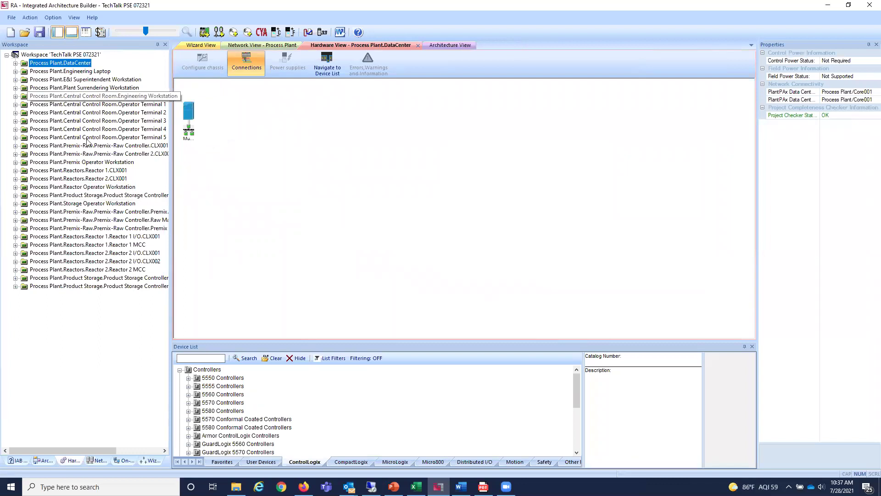
left_click(88, 96)
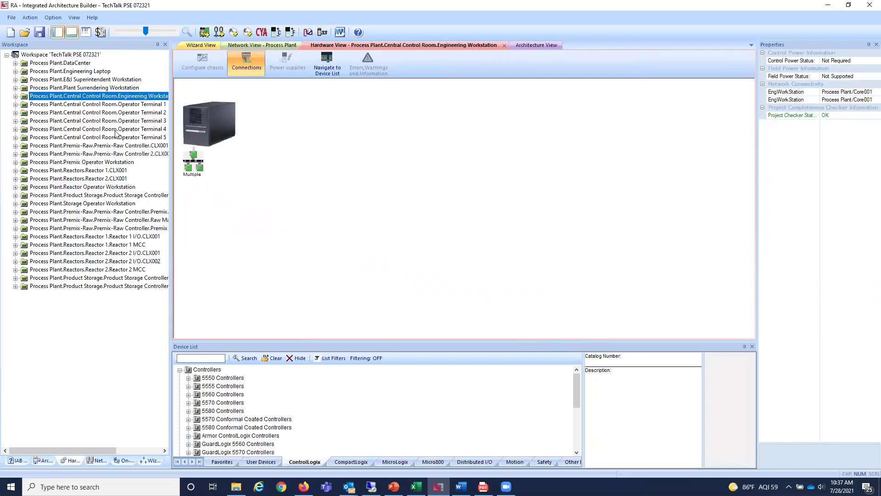
left_click(113, 106)
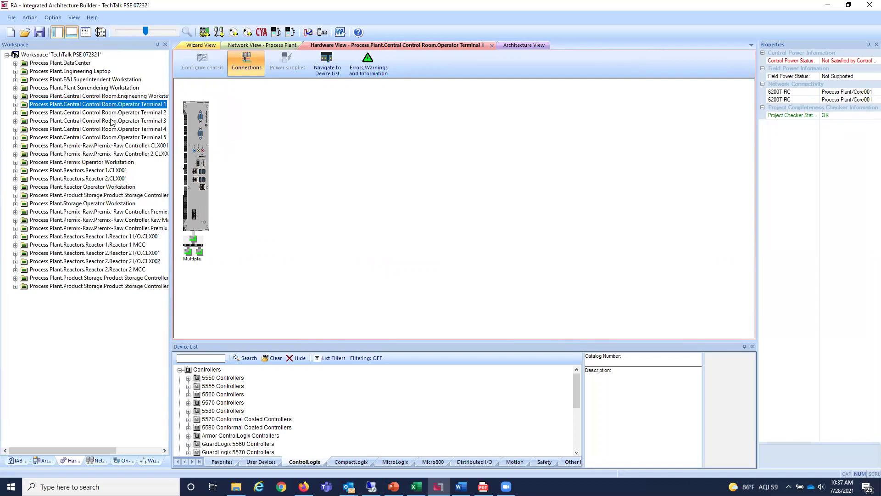
Examine the chassis layouts of the Premix-Raw Controller, the Reactor 1 controller and Reactor 1 I/O
left_click(107, 146)
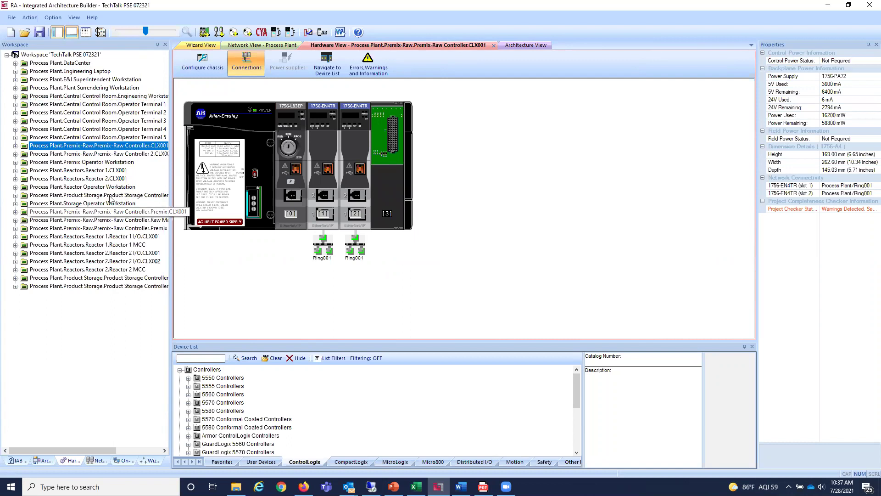
left_click(112, 172)
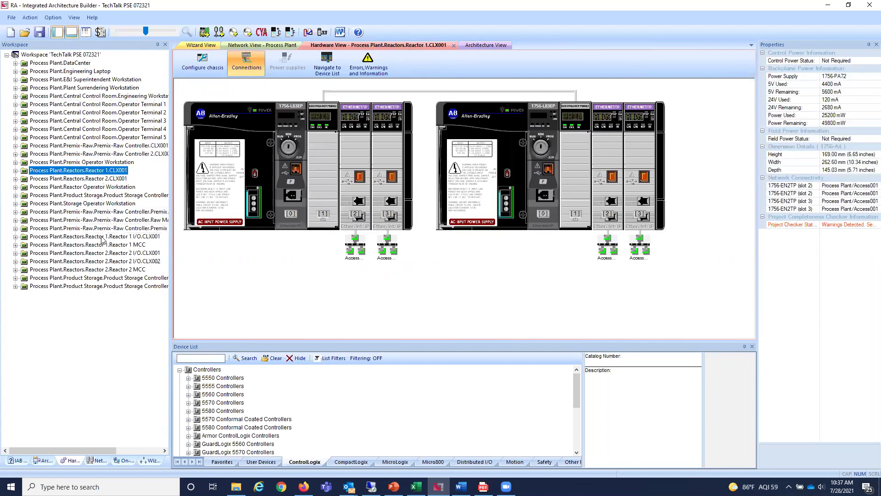
key("Down")
key("Down")
key("Down")
key("Down")
key("Down")
key("Down")
key("Down")
key("Down")
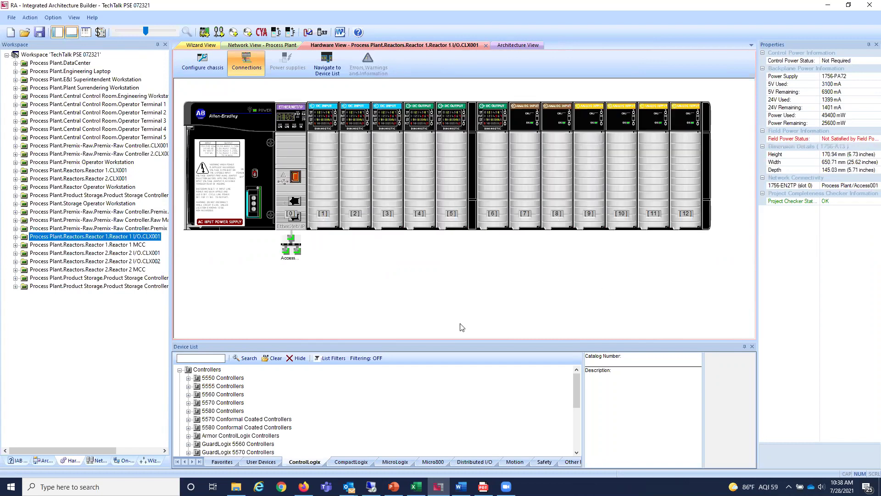
Open the Process Plant network view and survey the plantwide layout from Premix-Raw across to Product Storage
left_click(93, 461)
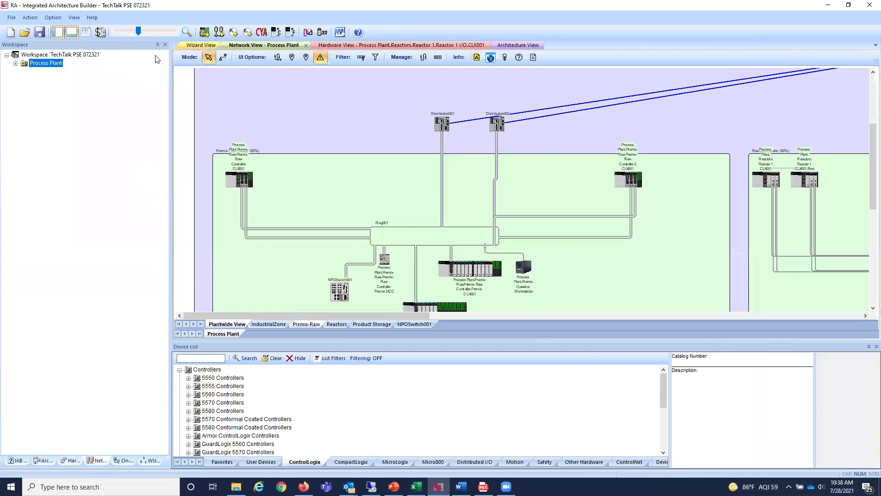
left_click_drag(138, 32, 132, 31)
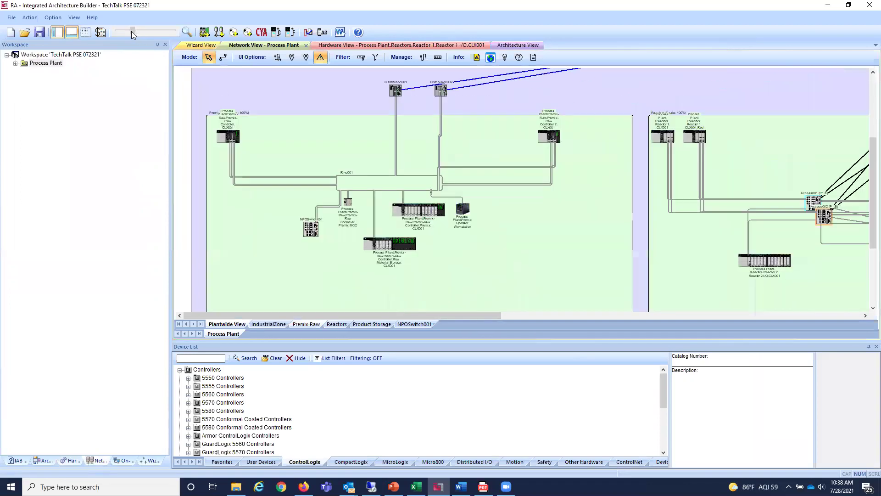
scroll(427, 125, "up", 5)
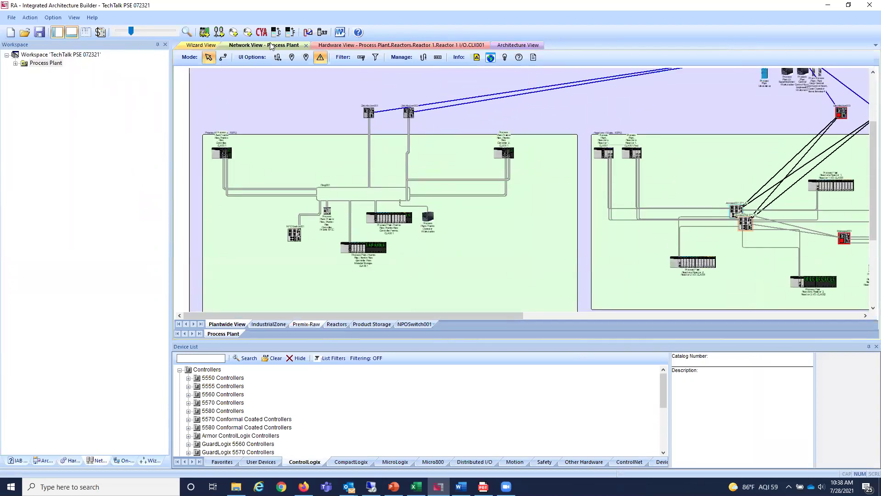
left_click_drag(130, 32, 127, 32)
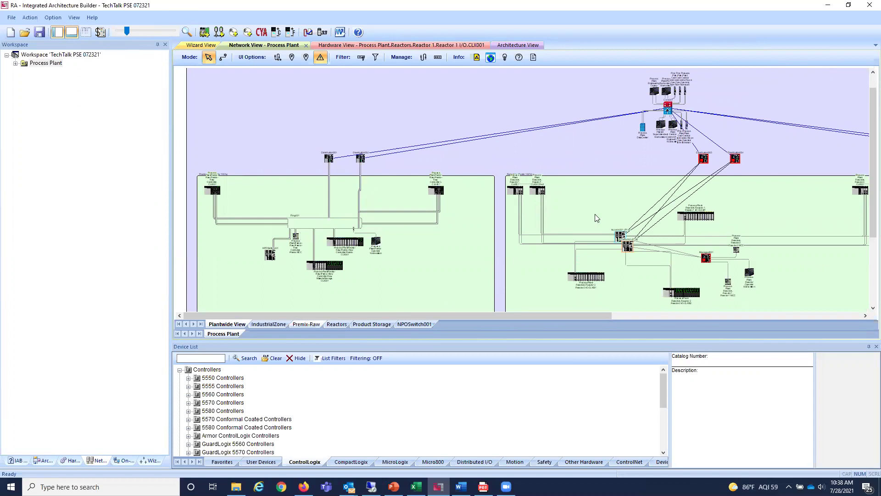
left_click_drag(576, 315, 788, 310)
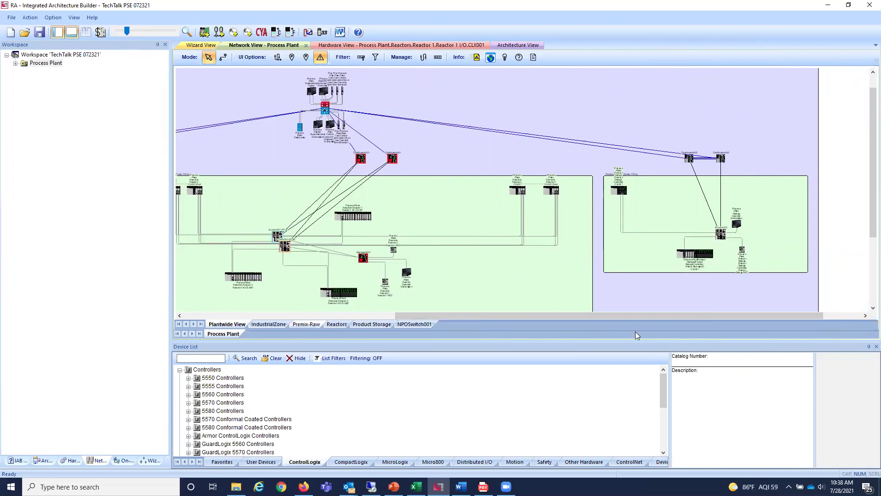
left_click_drag(577, 316, 432, 315)
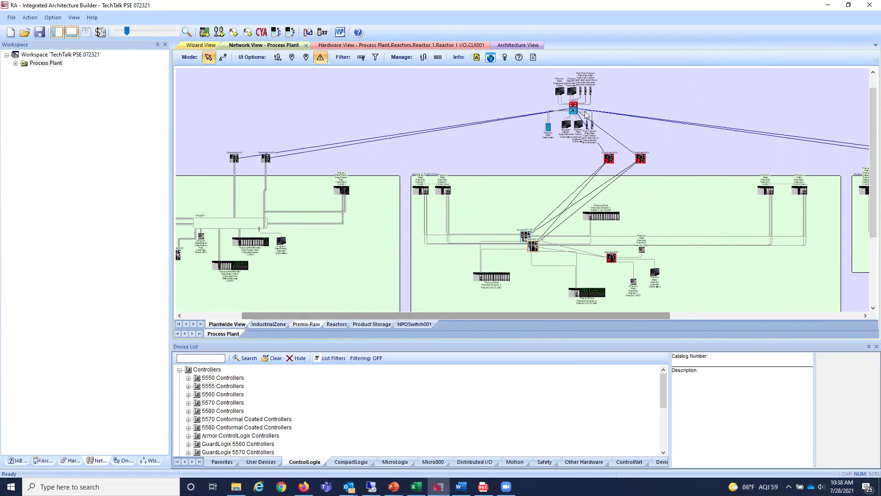
Examine the Core001 switch closely, with its attached data center, workstations and operator terminals
mouse_move(557, 101)
left_click_drag(127, 30, 138, 31)
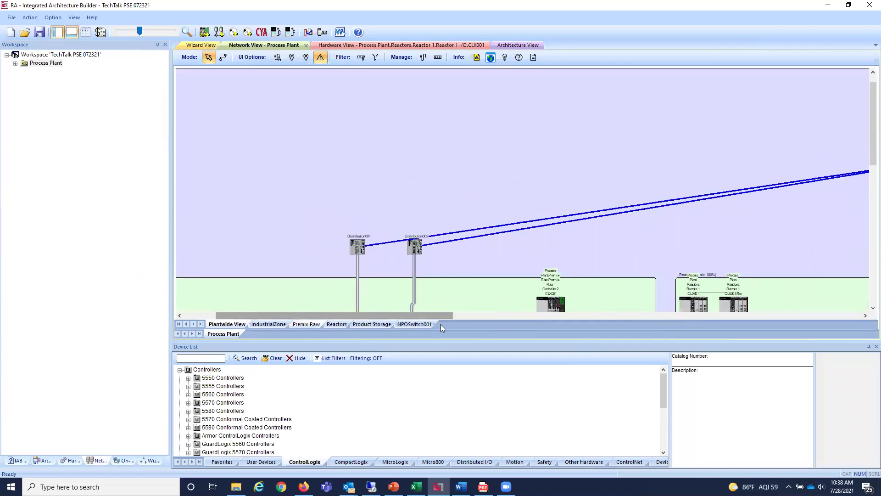
scroll(441, 324, "right", 10)
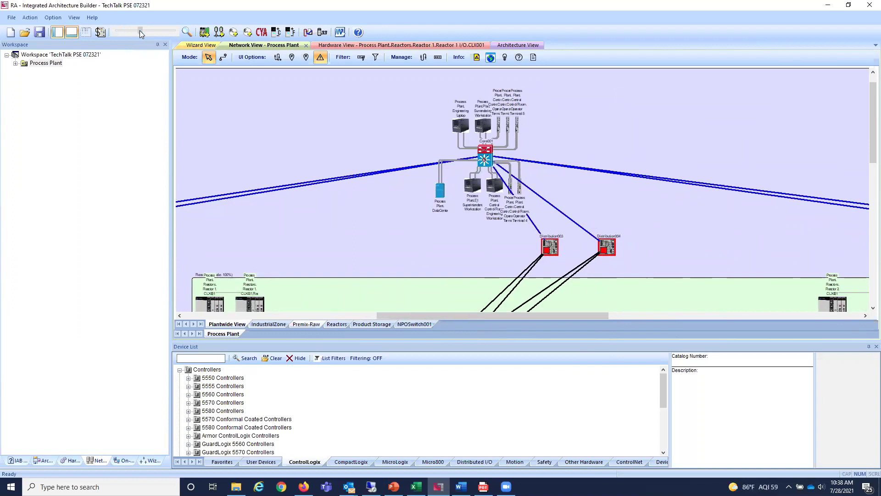
left_click_drag(140, 30, 140, 30)
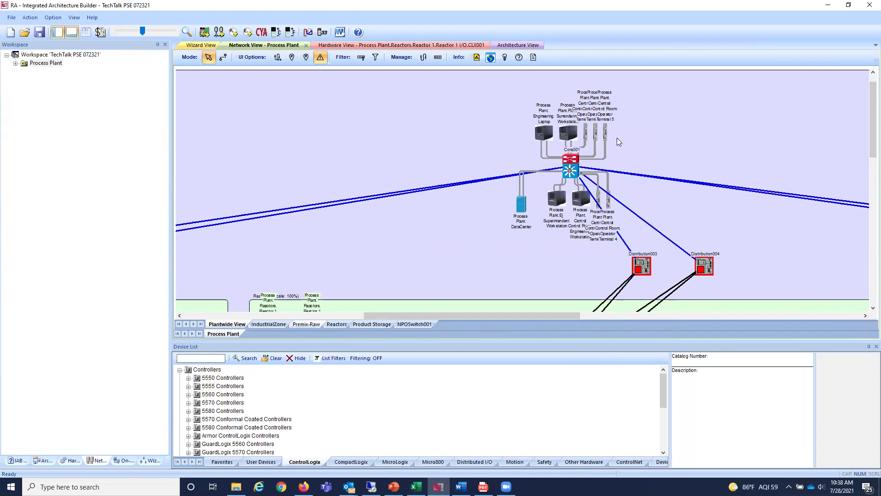
mouse_move(604, 131)
Trace the Reactors network from Distribution003 and Distribution004 through Access001 and Access002 to Managed001 and the I/O chassis
scroll(434, 253, "down", 5)
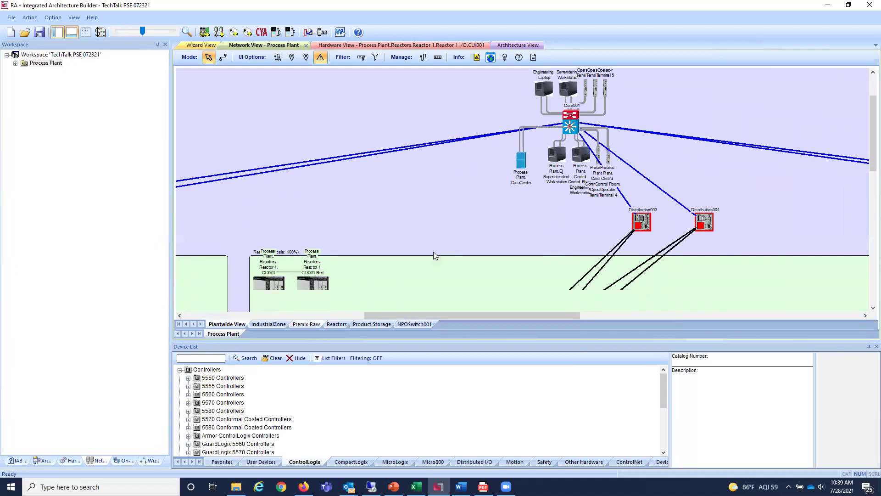
scroll(432, 251, "down", 4)
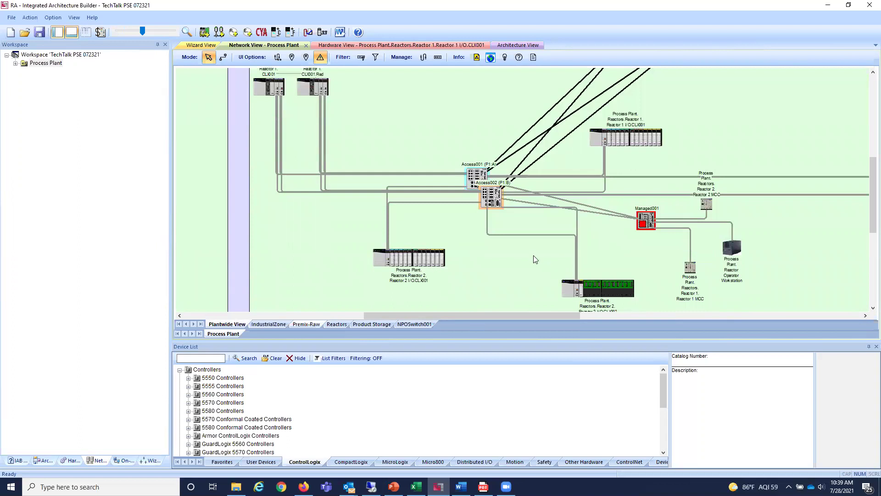
scroll(528, 253, "up", 3)
scroll(526, 254, "up", 2)
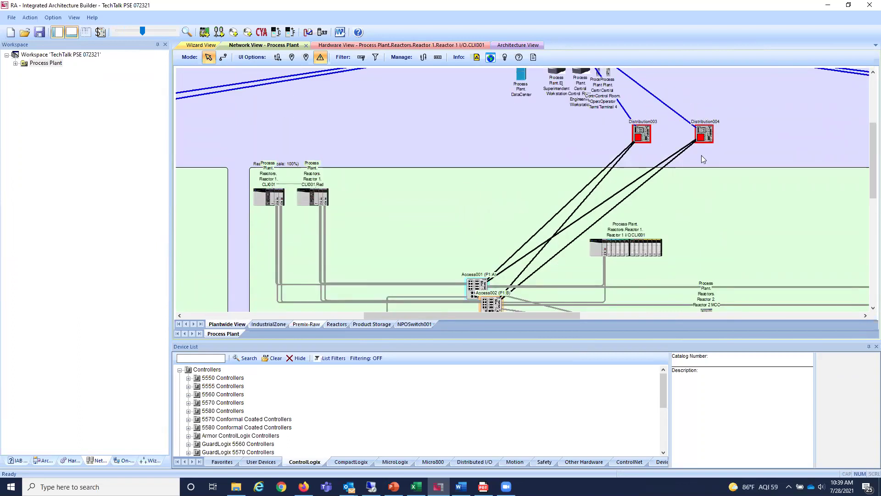
scroll(681, 178, "down", 3)
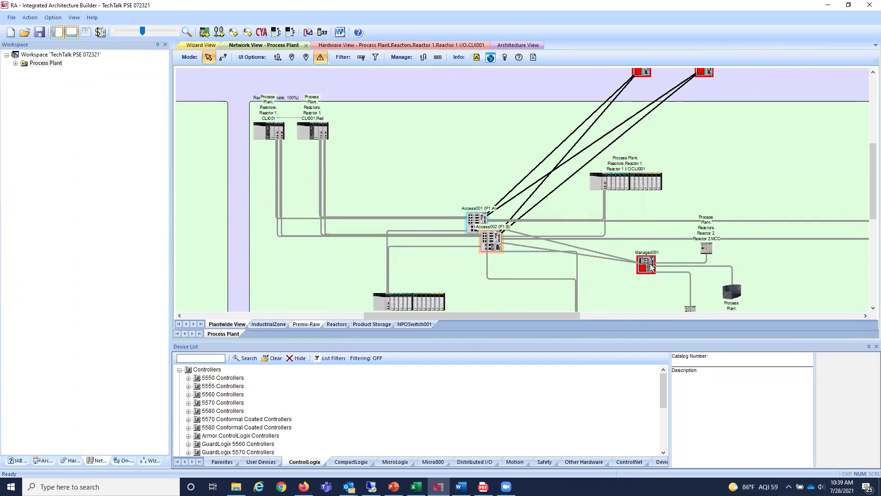
Inspect the Distribution003 switch's port, cable and connection details, and return to the plantwide network view
scroll(655, 132, "up", 3)
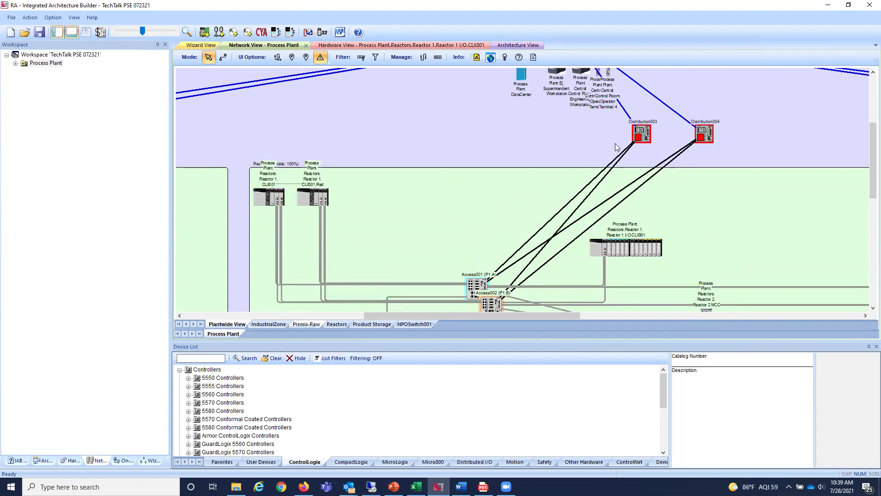
double_click(641, 134)
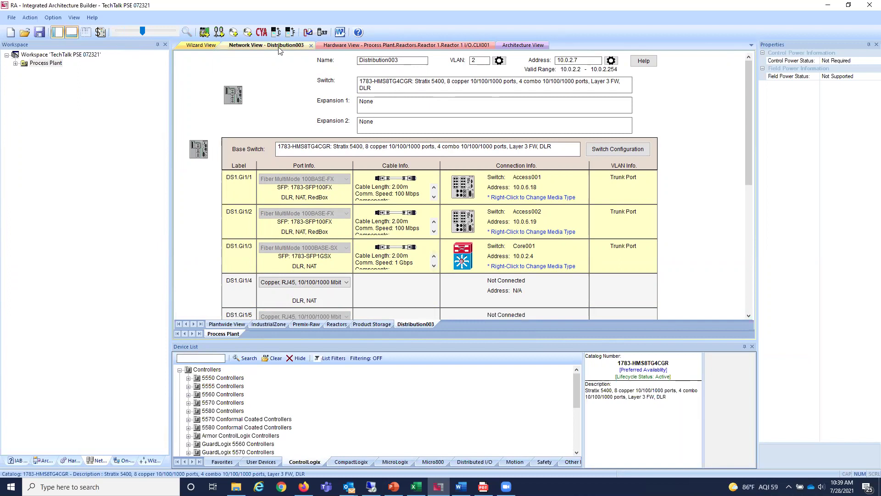
left_click(221, 324)
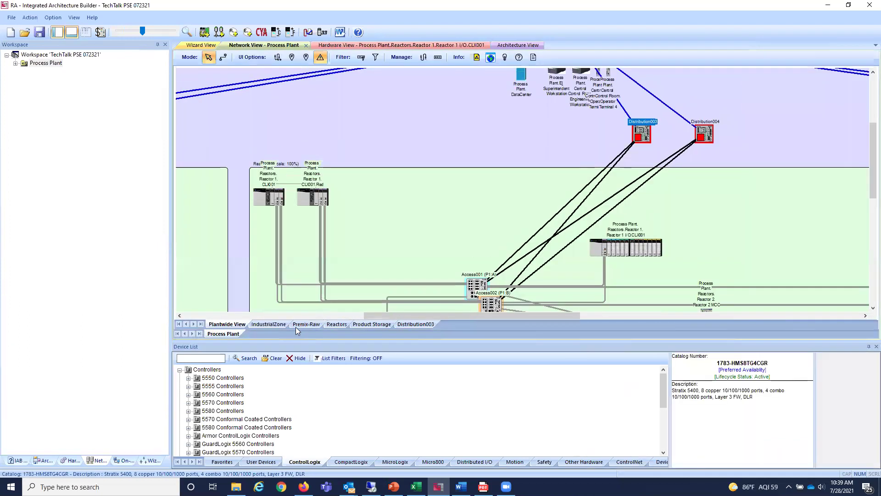
Examine the individual network diagrams for Premix-Raw, Reactors and Product Storage, revisiting the Distribution003 details and the Reactors diagram
left_click(303, 324)
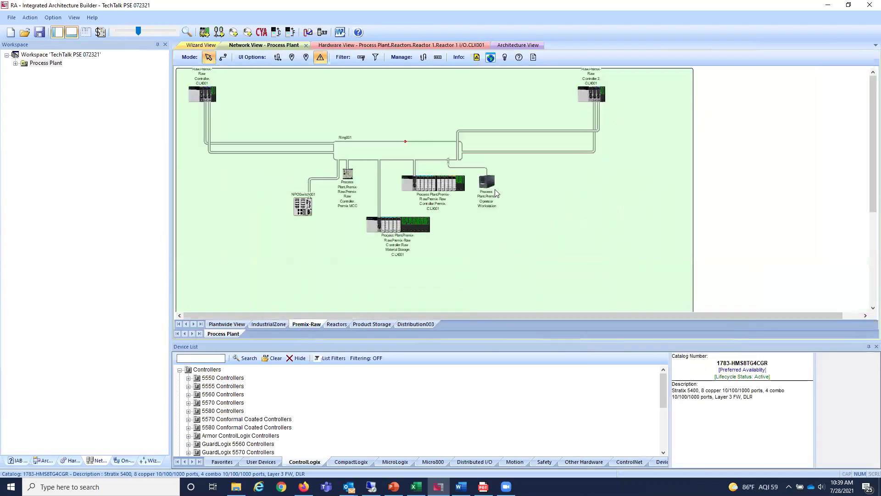
left_click(337, 325)
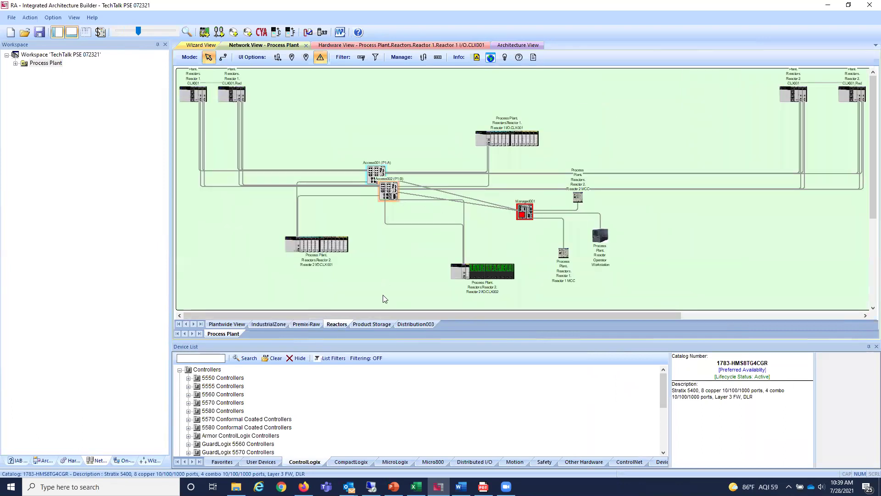
left_click(372, 324)
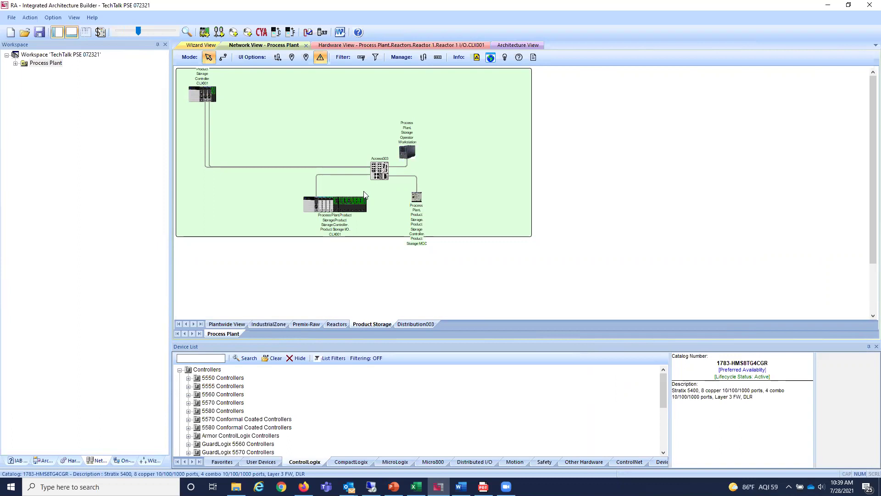
left_click(406, 324)
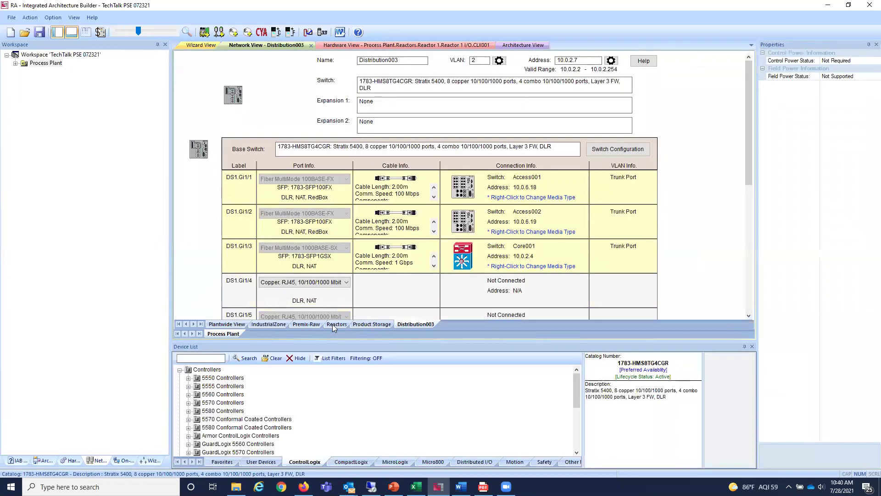
left_click(332, 324)
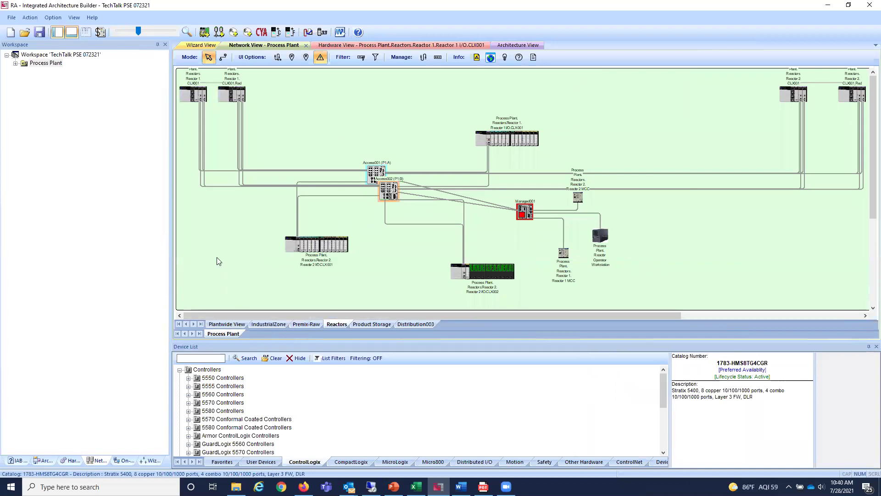
Show the project's hardware platforms, and switch to the Excel bill of material to review its Networks section from Core001 to Managed001
left_click(73, 460)
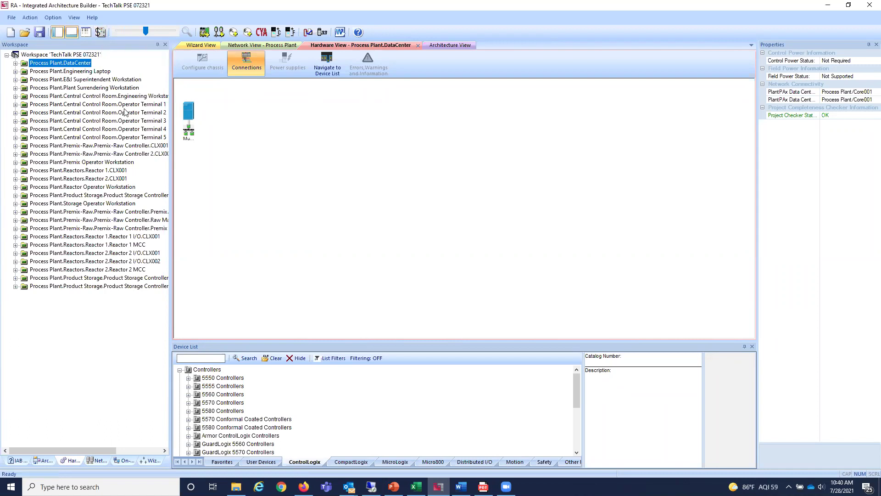
left_click(416, 486)
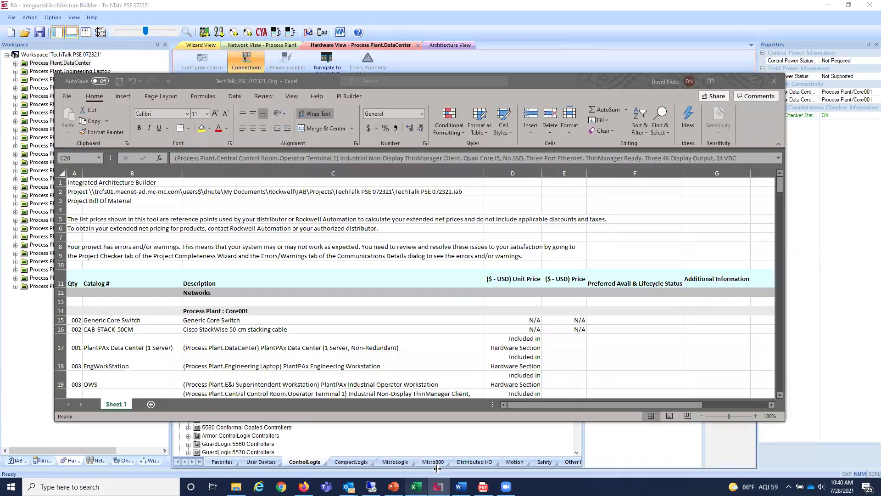
scroll(415, 316, "down", 2)
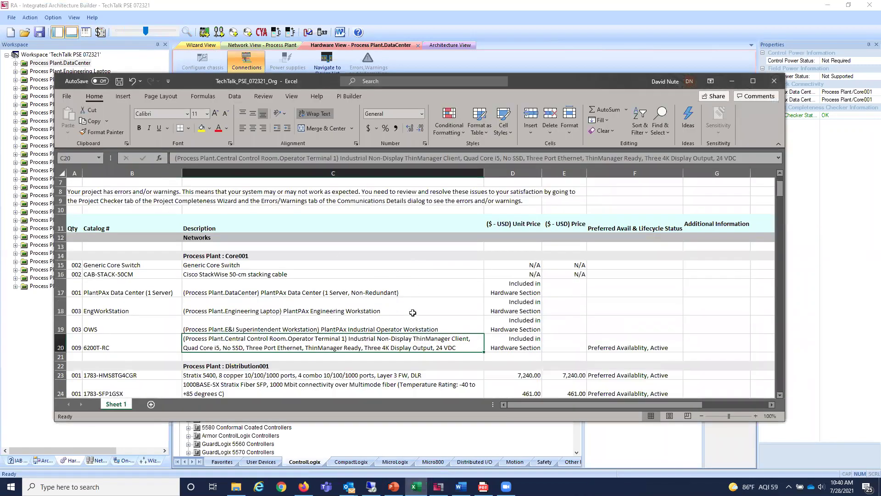
scroll(412, 312, "down", 1)
scroll(410, 310, "up", 3)
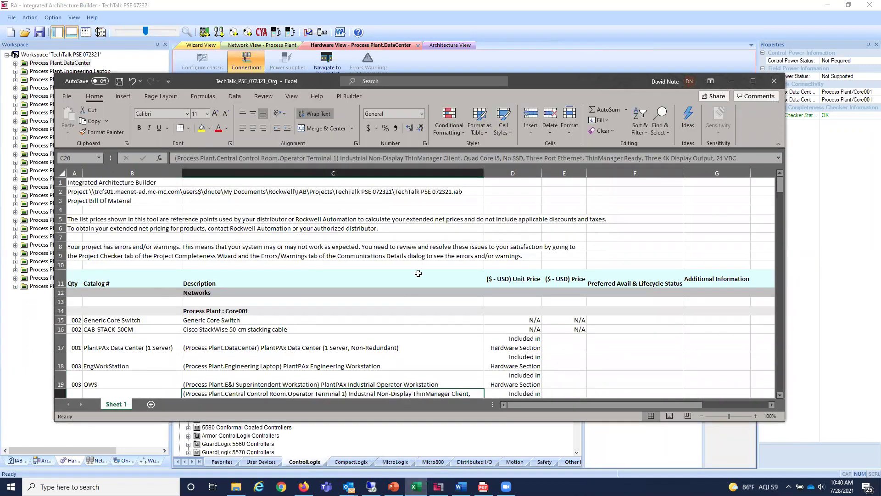
scroll(364, 295, "down", 5)
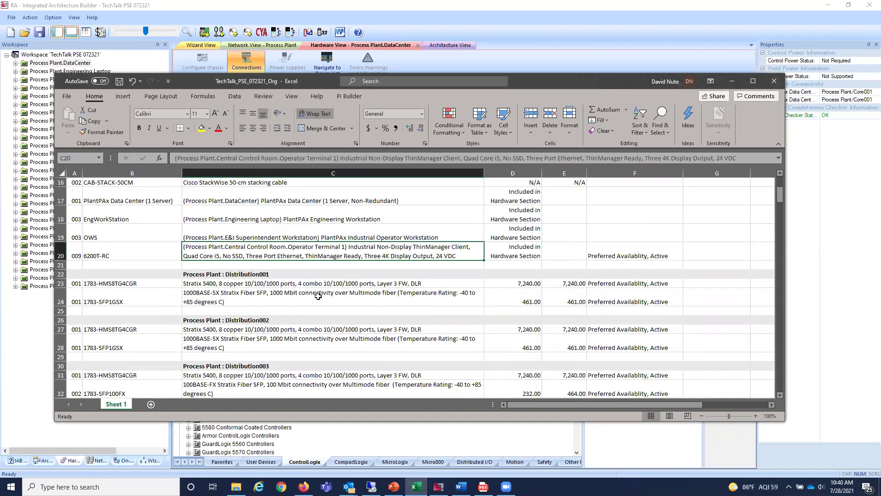
scroll(318, 292, "down", 2)
scroll(317, 292, "down", 7)
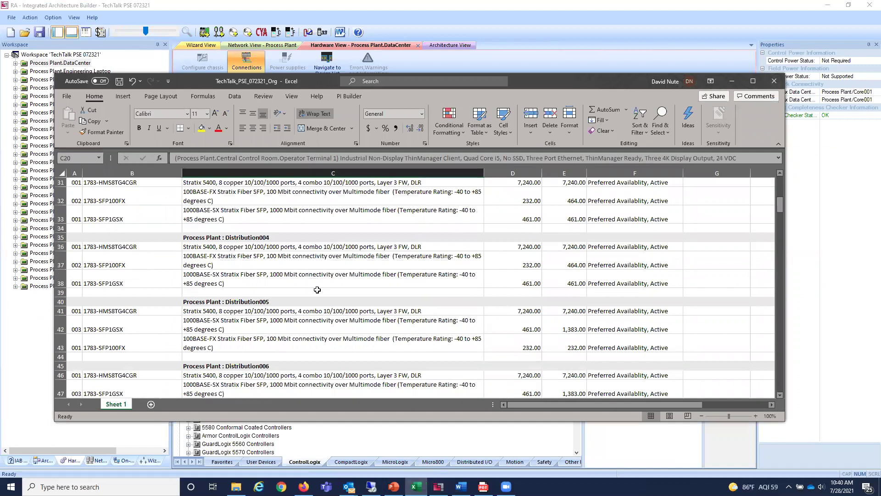
scroll(316, 289, "down", 6)
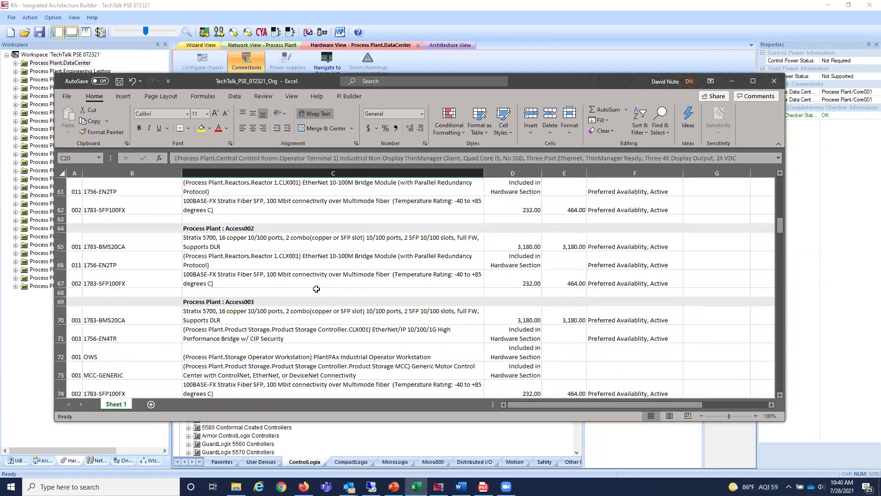
scroll(329, 306, "down", 4)
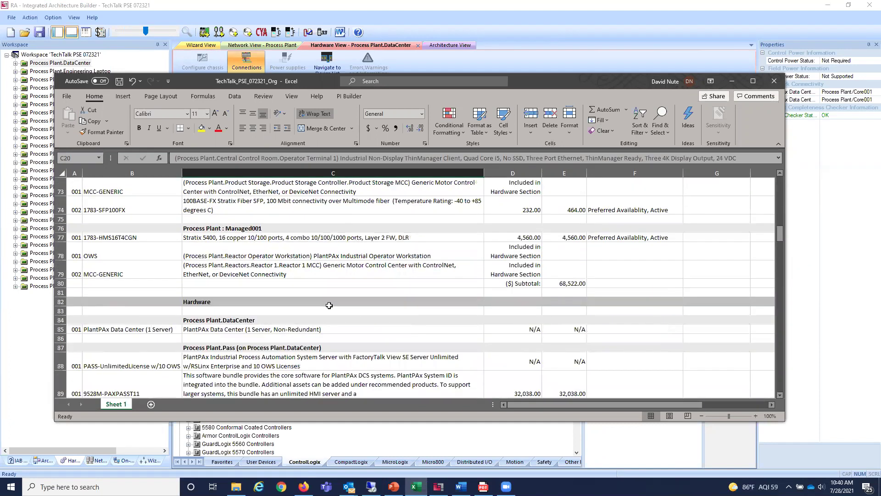
Review the DataCenter server and software items in the bill of material's Hardware section, including the FactoryTalk View SE redundant server
scroll(329, 305, "down", 3)
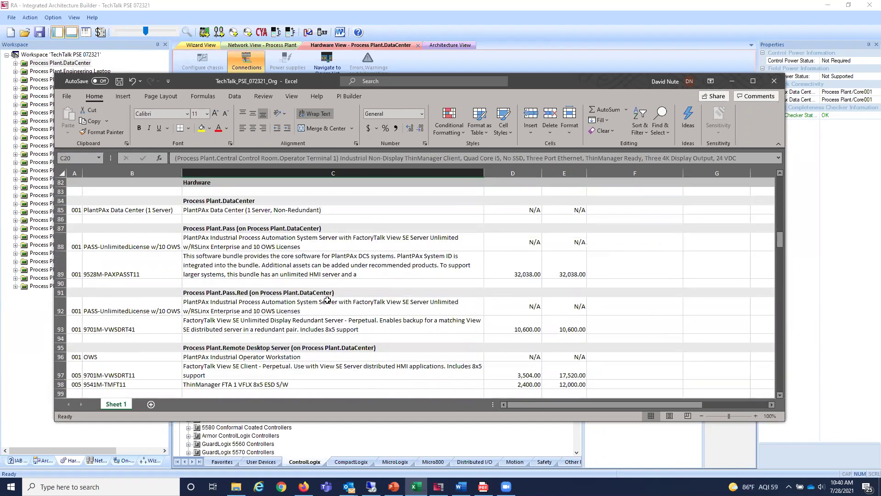
scroll(327, 301, "down", 1)
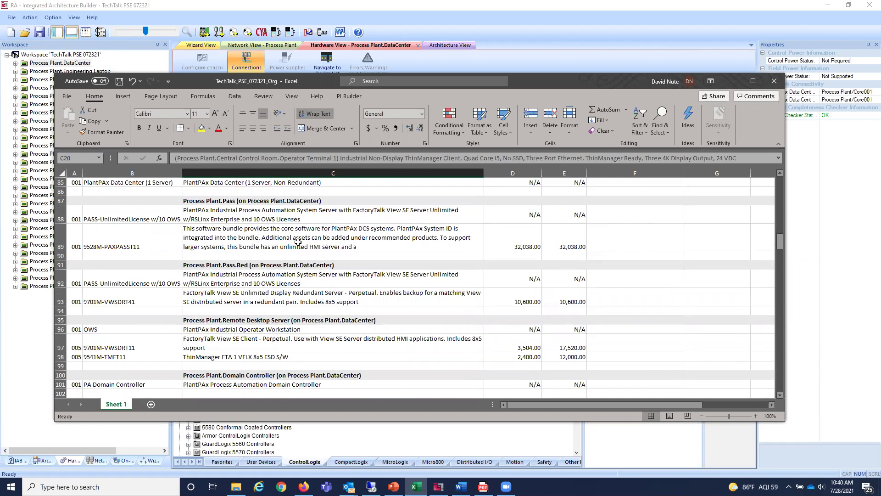
scroll(298, 241, "down", 1)
left_click(263, 267)
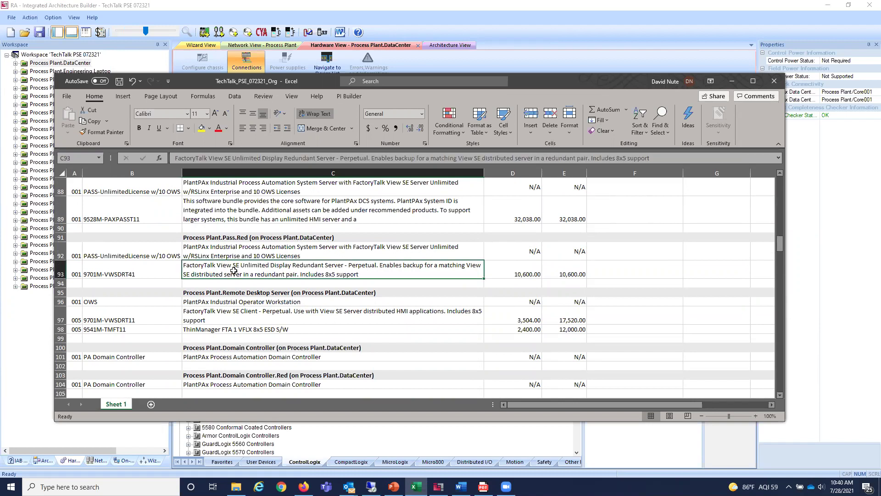
scroll(233, 270, "down", 1)
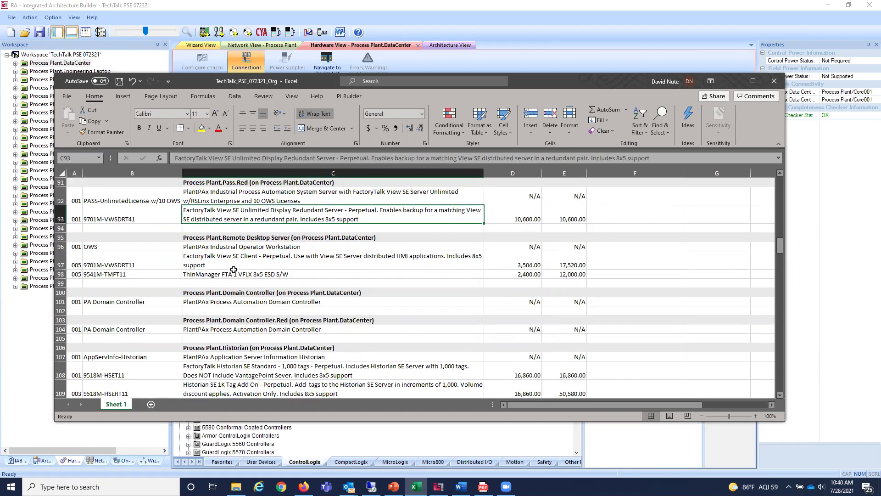
scroll(234, 270, "up", 2)
scroll(234, 269, "down", 2)
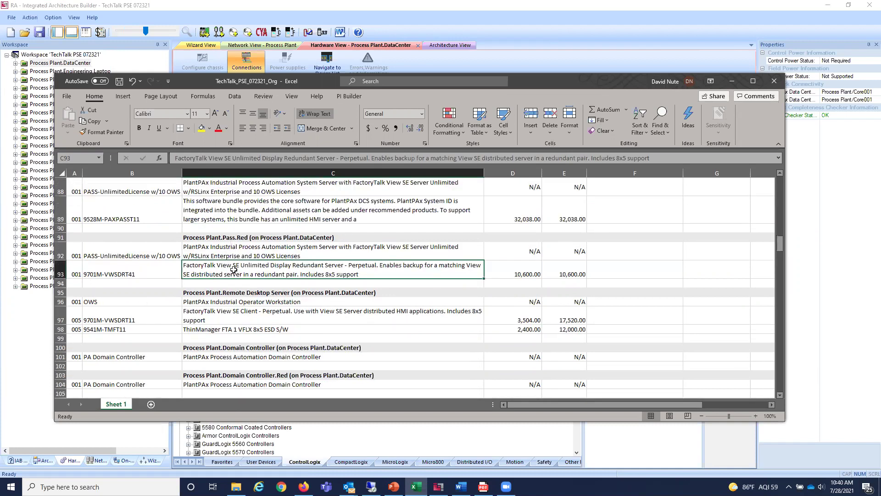
scroll(233, 269, "down", 11)
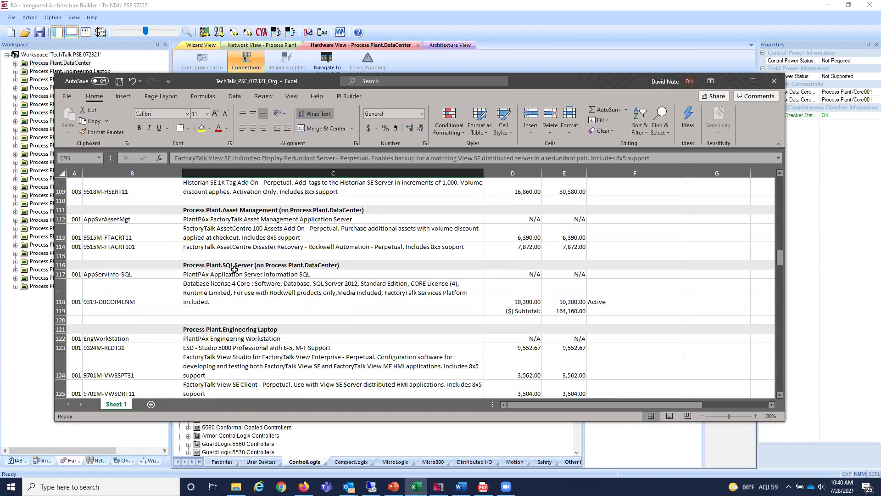
Examine the Premix-Raw, Reactors and Product Storage controller chassis in the bill of material, checking the Logix5580E process controller lines
scroll(235, 269, "down", 13)
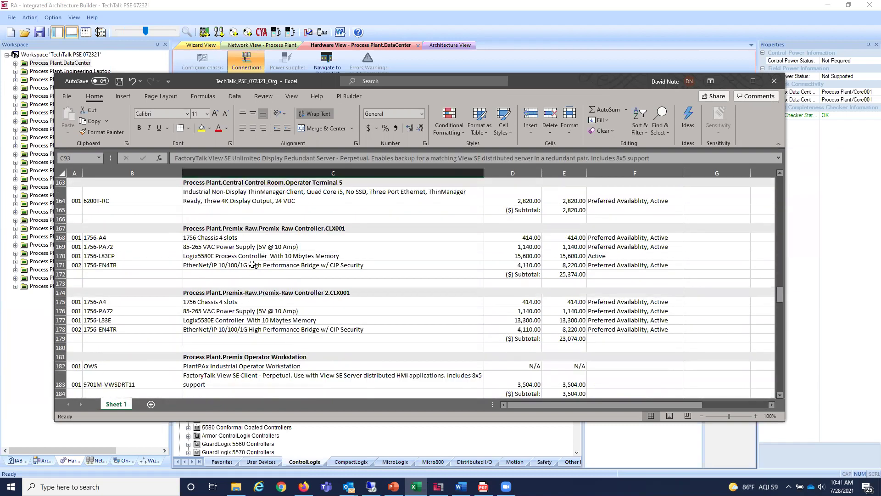
left_click(244, 238)
left_click(242, 255)
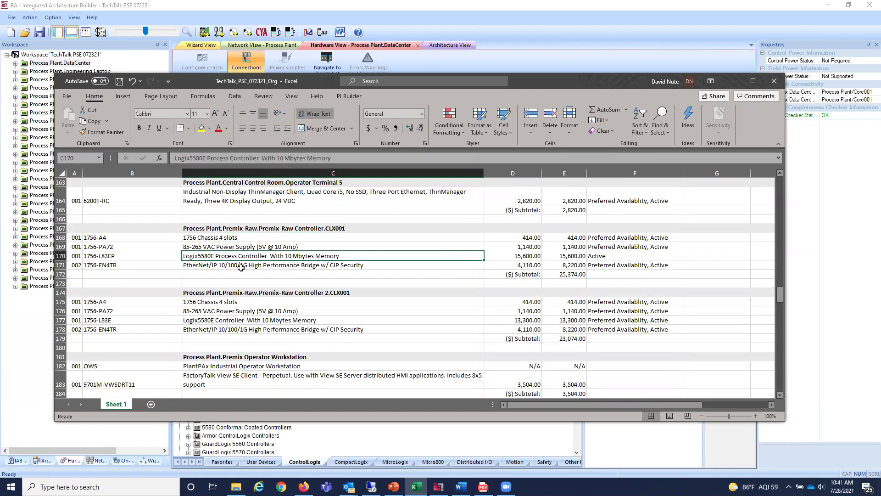
scroll(241, 268, "down", 6)
left_click(241, 265)
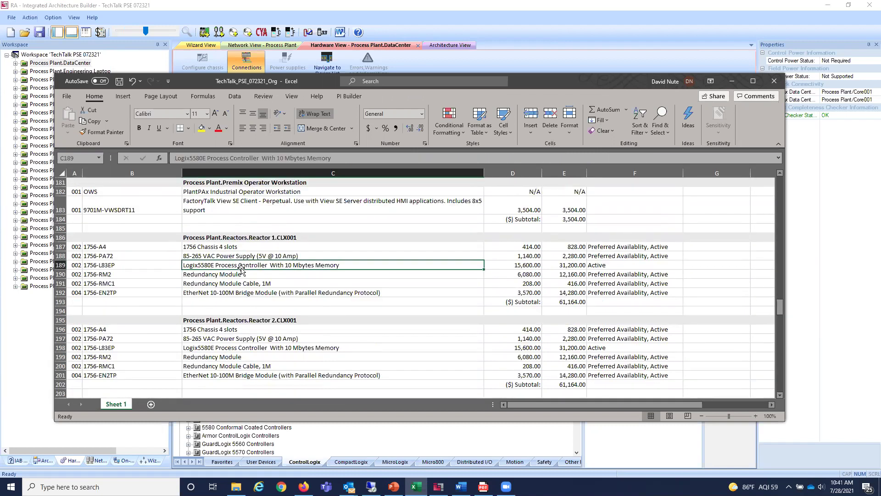
scroll(239, 282, "down", 6)
scroll(243, 274, "down", 1)
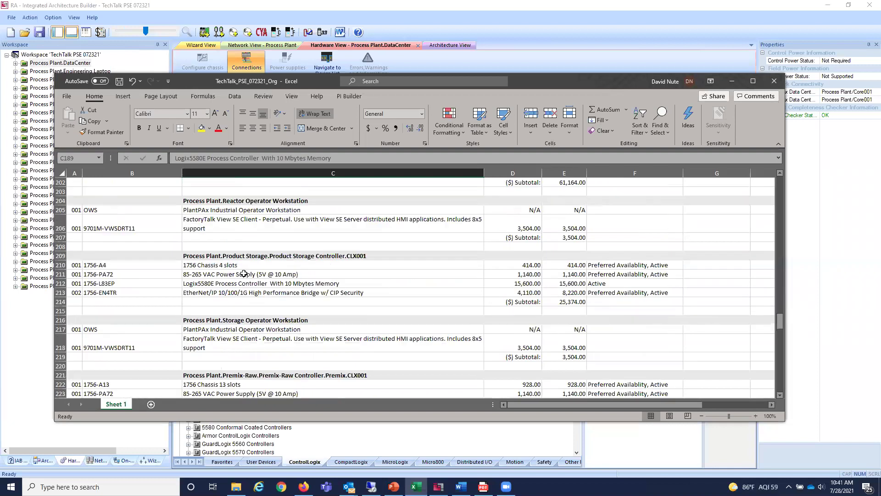
Examine the I/O chassis and motor control center entries, including Premix-Raw's diagnostic input and analog input modules
scroll(242, 276, "down", 4)
left_click(243, 292)
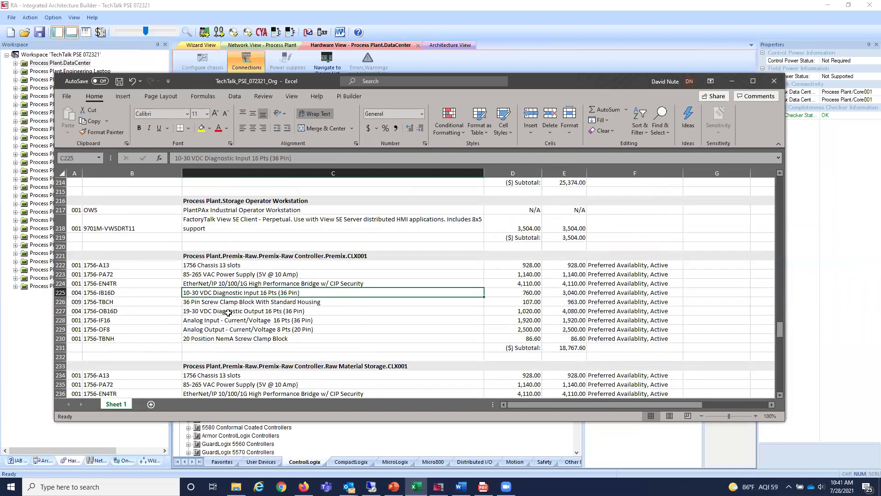
left_click(247, 319)
scroll(256, 307, "down", 8)
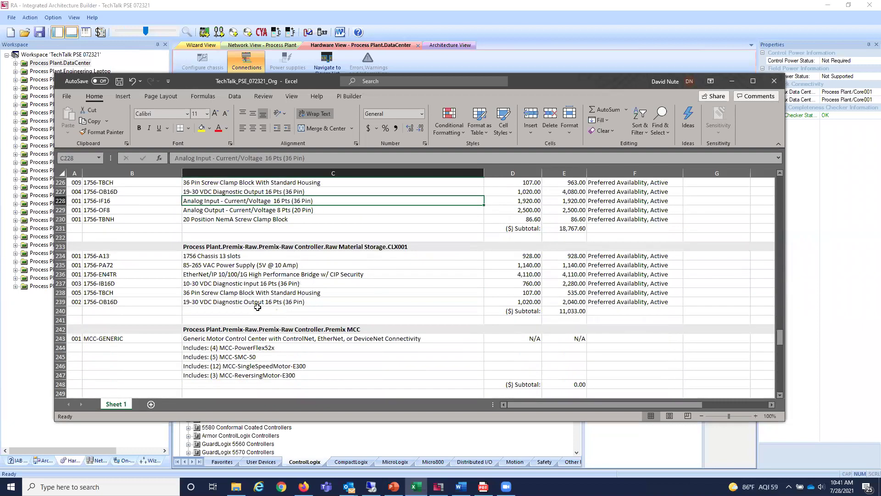
scroll(258, 305, "down", 11)
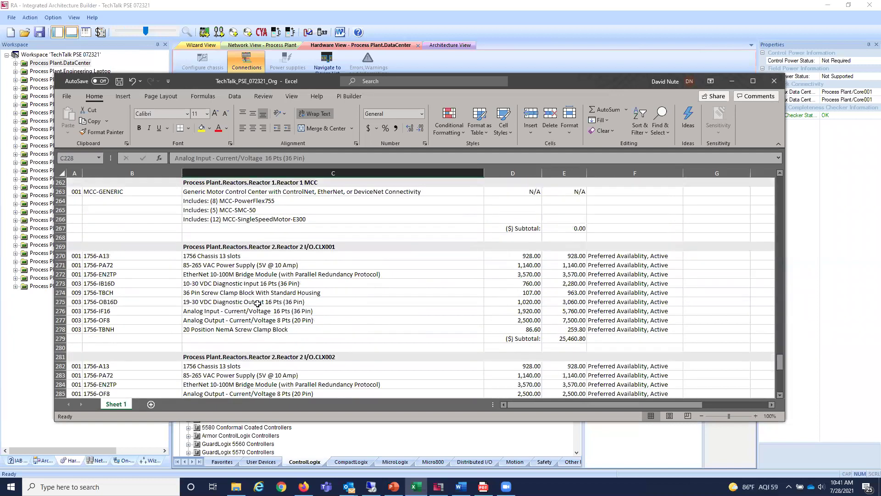
scroll(257, 303, "down", 8)
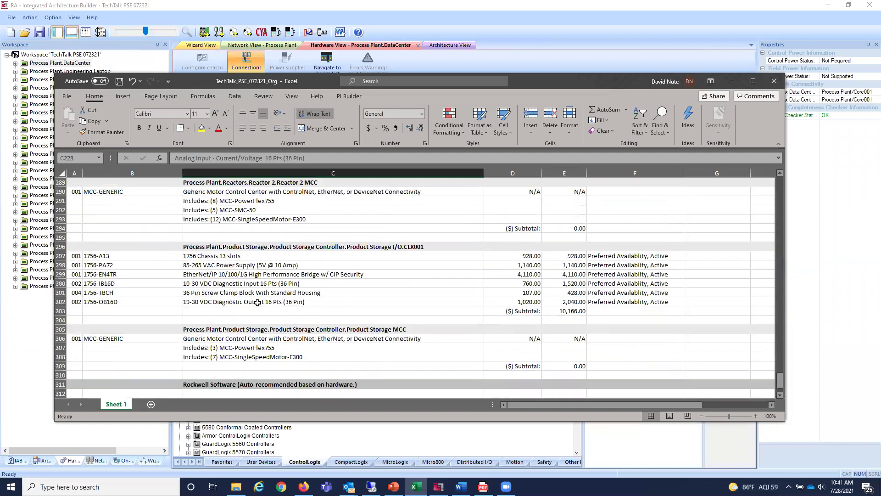
scroll(376, 296, "up", 8)
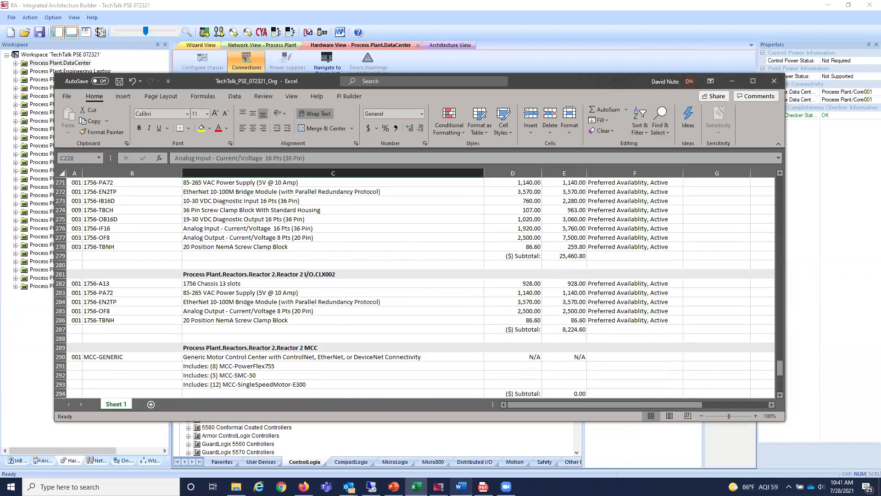
Switch to the TechTalk_PSE_072321 documentation in Word, maximize it, and review the table of contents and the 'Process Plant' network graphics
mouse_move(461, 486)
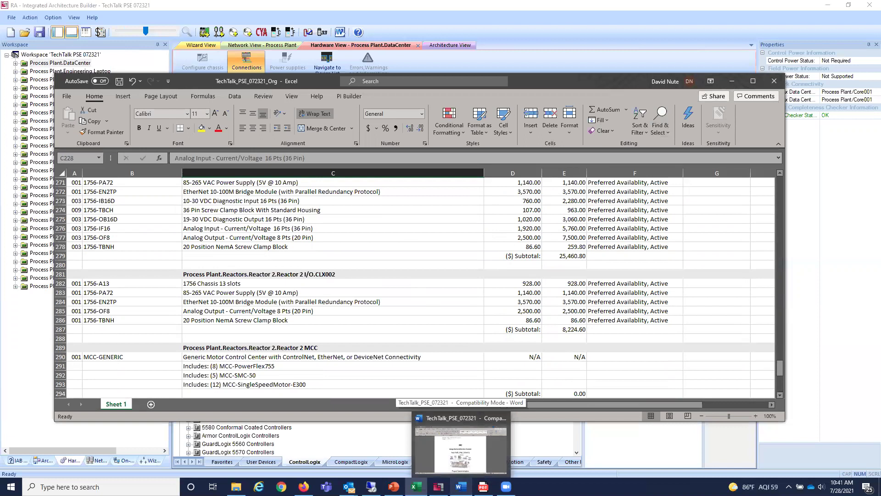
left_click(439, 487)
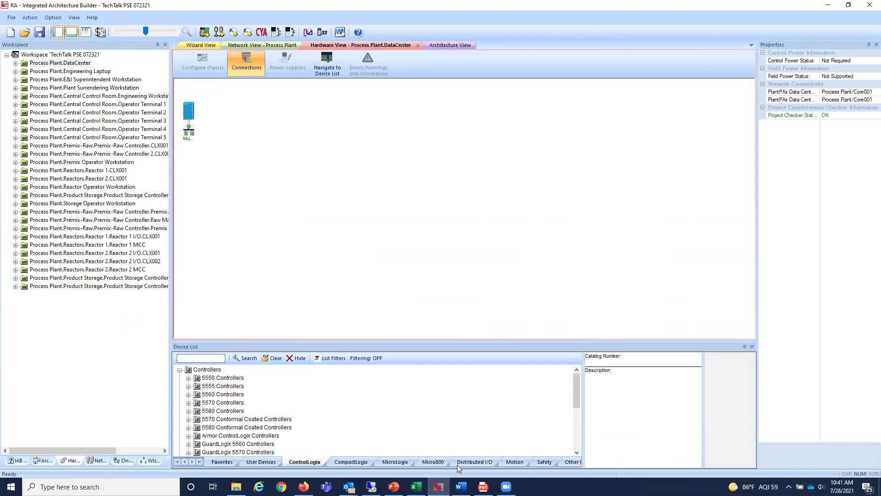
left_click(460, 486)
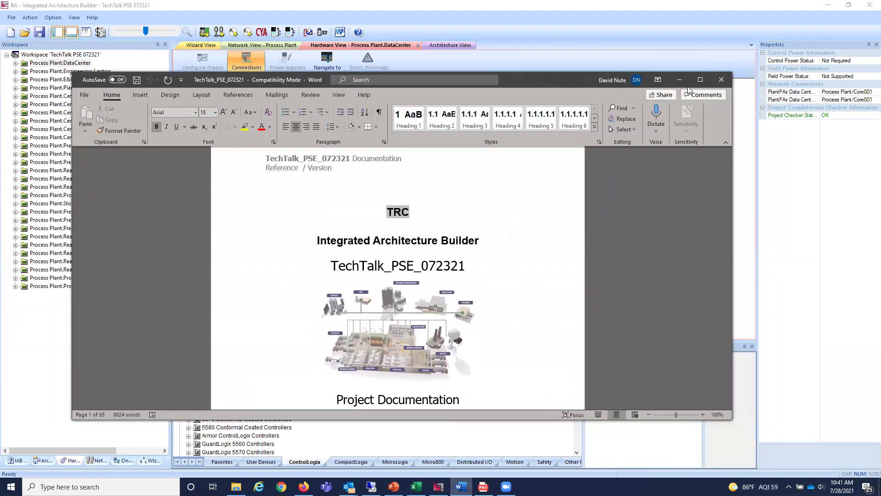
left_click(700, 79)
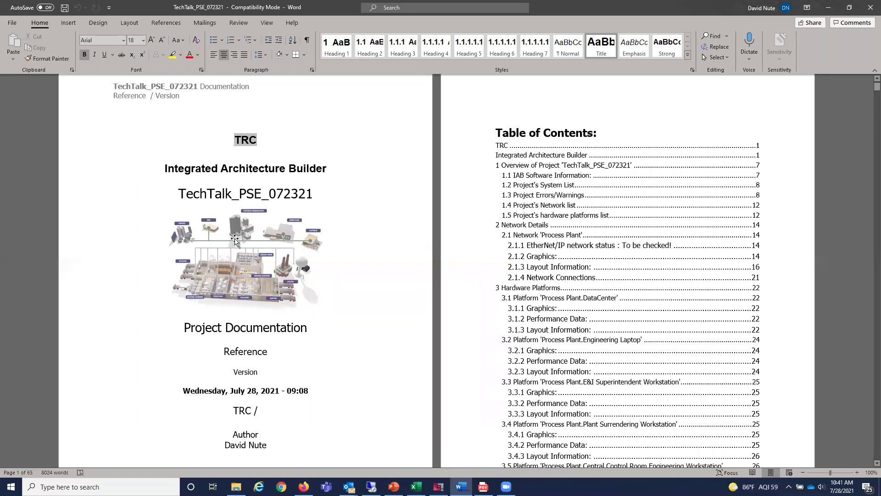
scroll(349, 301, "down", 3)
scroll(349, 301, "down", 18)
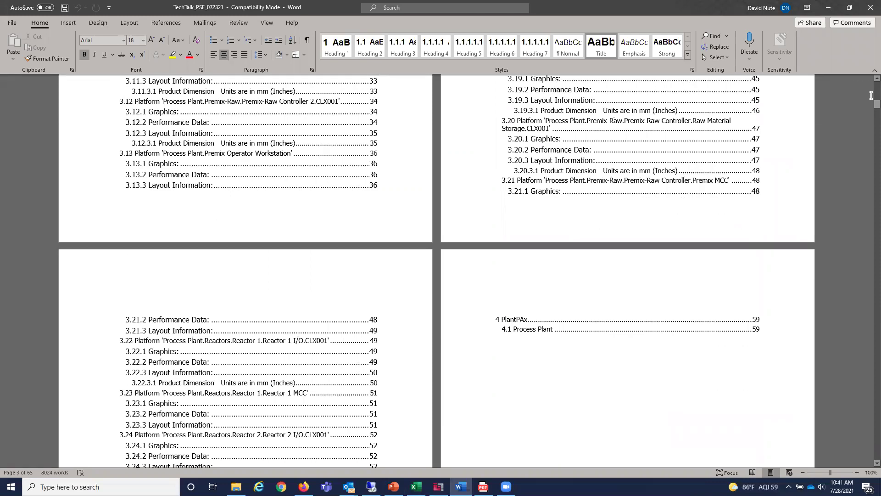
left_click_drag(866, 105, 870, 156)
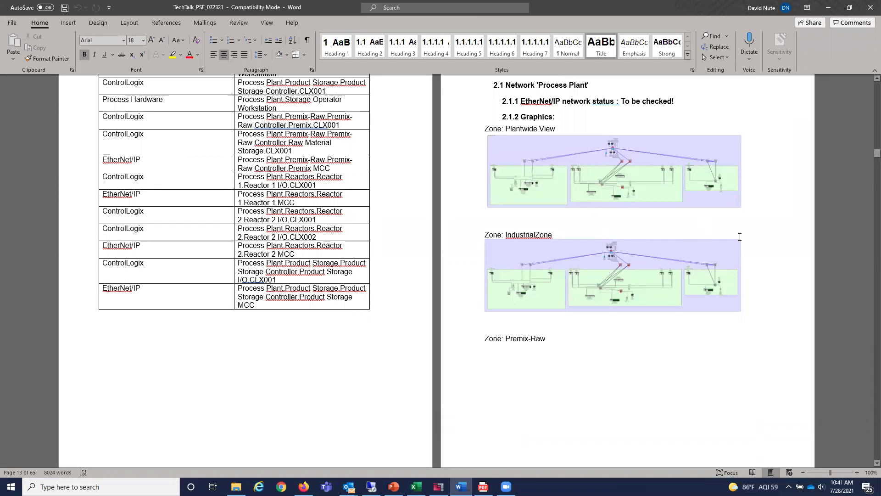
Review the documentation's hardware platform pages for the operator terminals and Premix-Raw controllers, including power data, network connectivity and product dimensions
left_click_drag(867, 153, 867, 229)
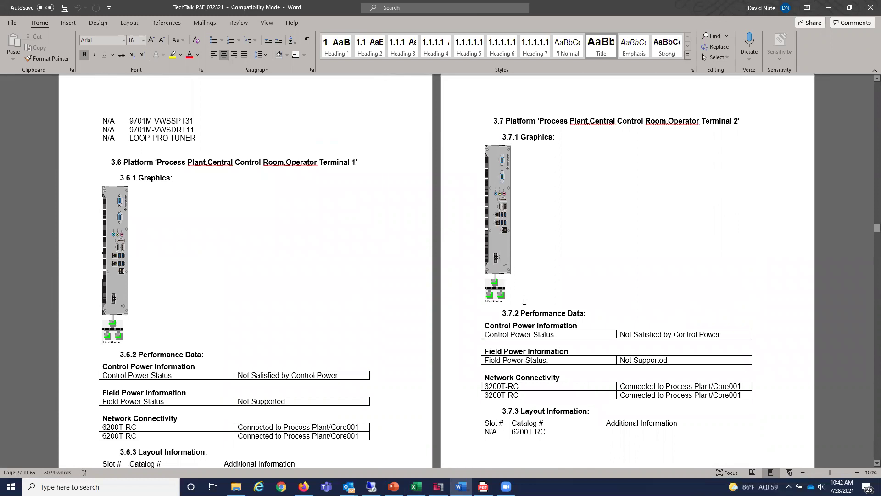
left_click_drag(867, 233, 867, 265)
scroll(481, 280, "up", 3)
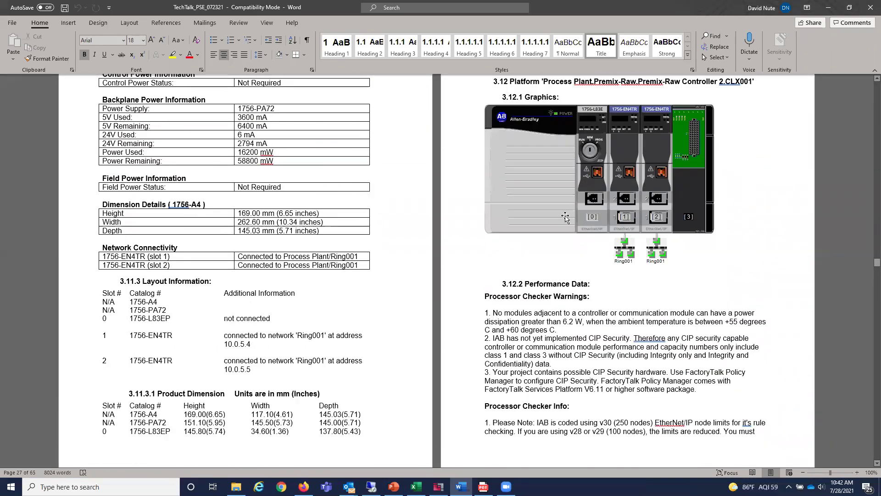
scroll(257, 342, "down", 2)
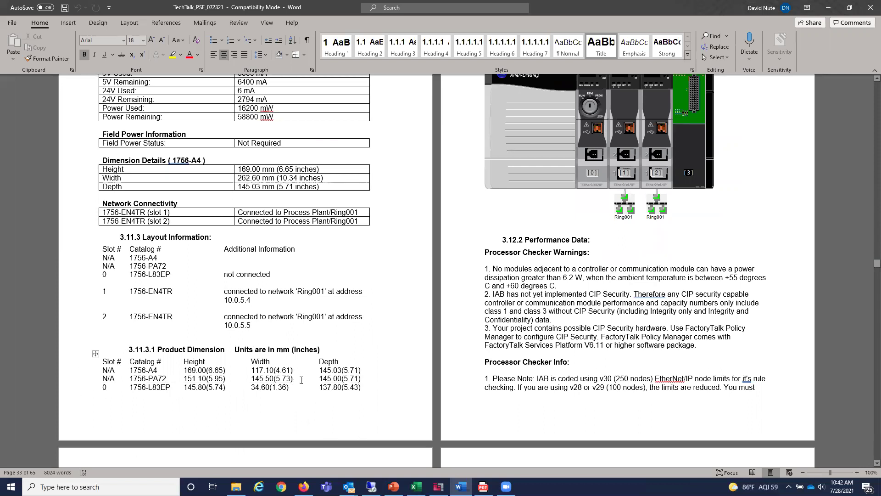
scroll(230, 377, "down", 5)
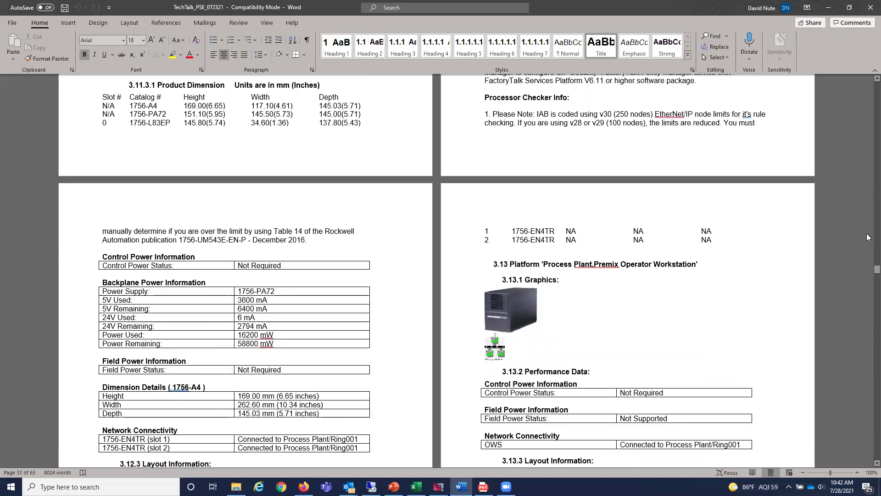
Inspect the performance data, network connectivity and layout information in documentation sections 3.14 and 3.15
left_click_drag(869, 274, 868, 288)
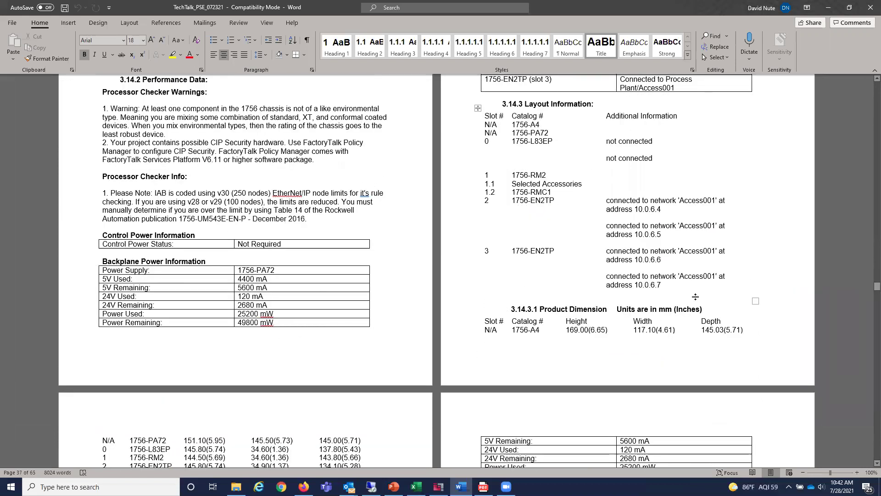
scroll(716, 304, "down", 14)
scroll(693, 289, "down", 3)
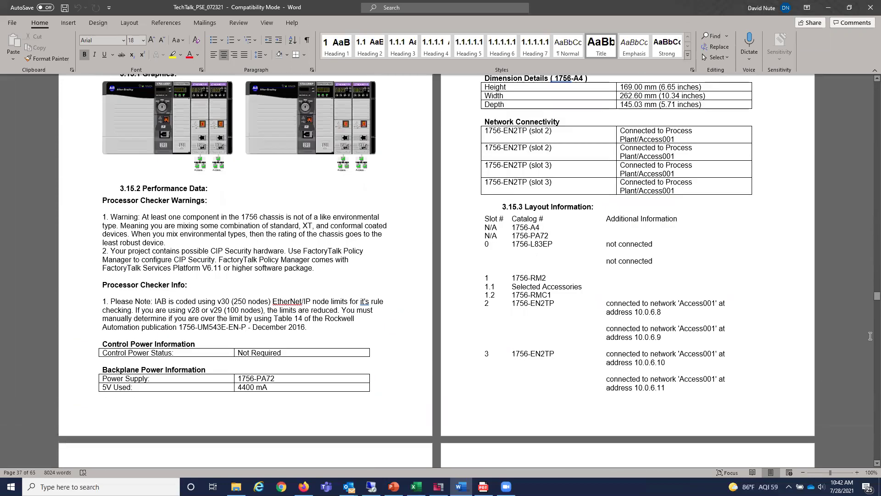
Minimize the Word documentation and switch to the proces-sg001_-en-p PDF to read its PlantPAx System Estimator page
left_click_drag(868, 301, 868, 382)
left_click(828, 8)
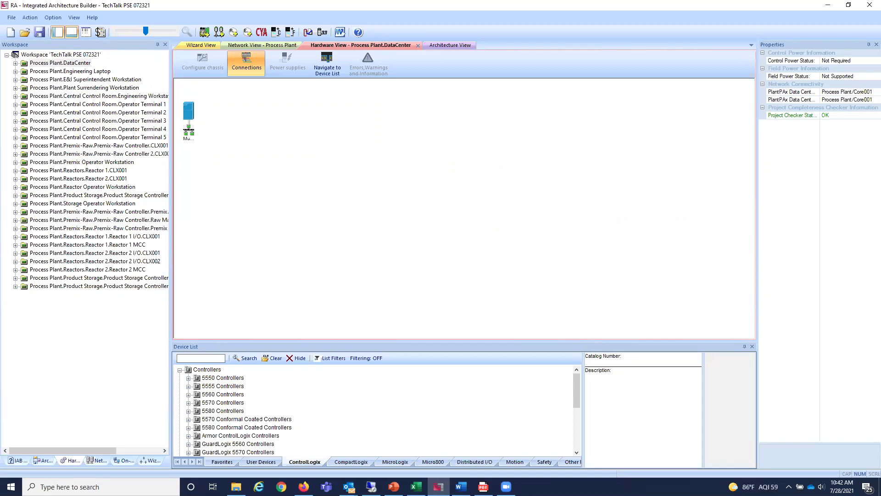
mouse_move(483, 487)
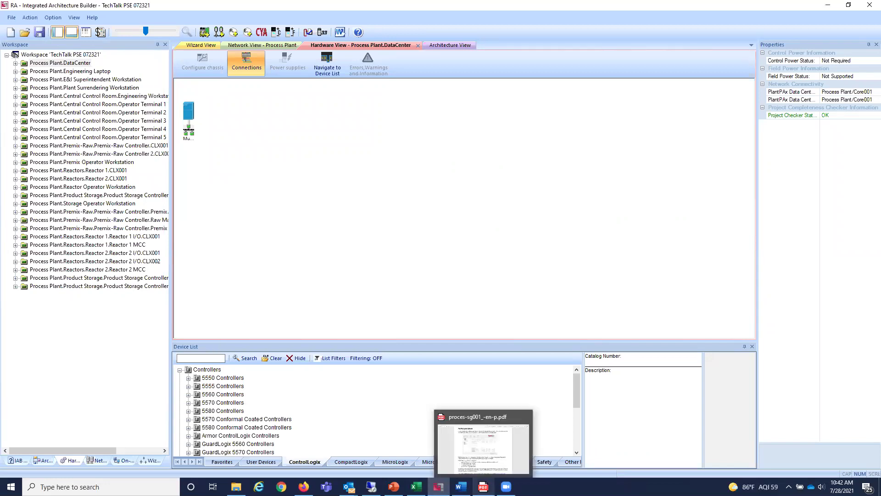
left_click(482, 461)
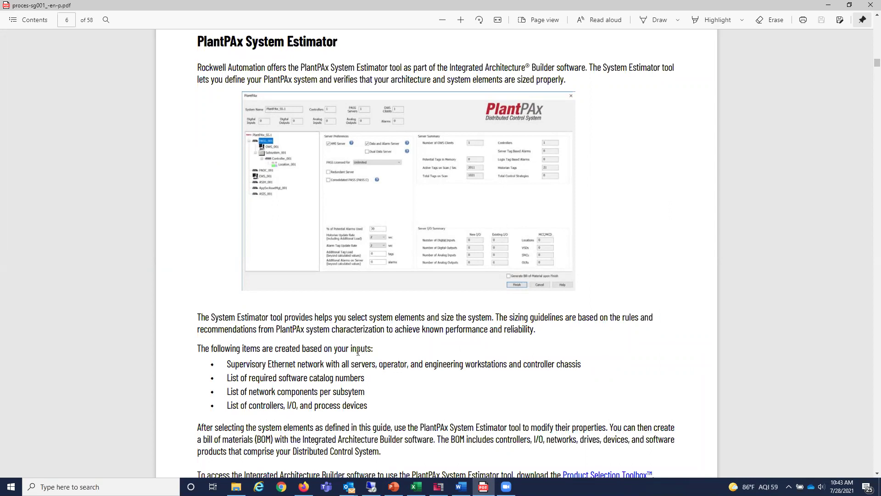
Return to Integrated Architecture Builder and open the Process Plant system in the PlantPAx estimator, showing the Premix-Raw Controller's preferences
left_click(439, 486)
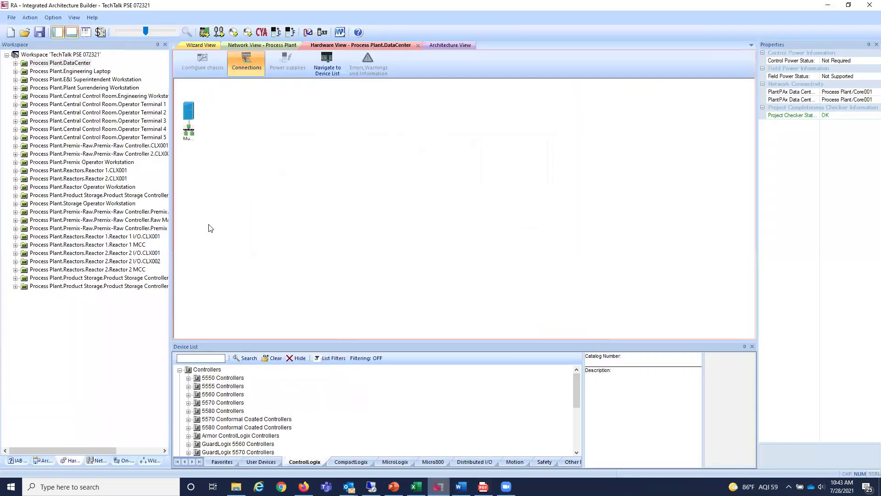
left_click(146, 462)
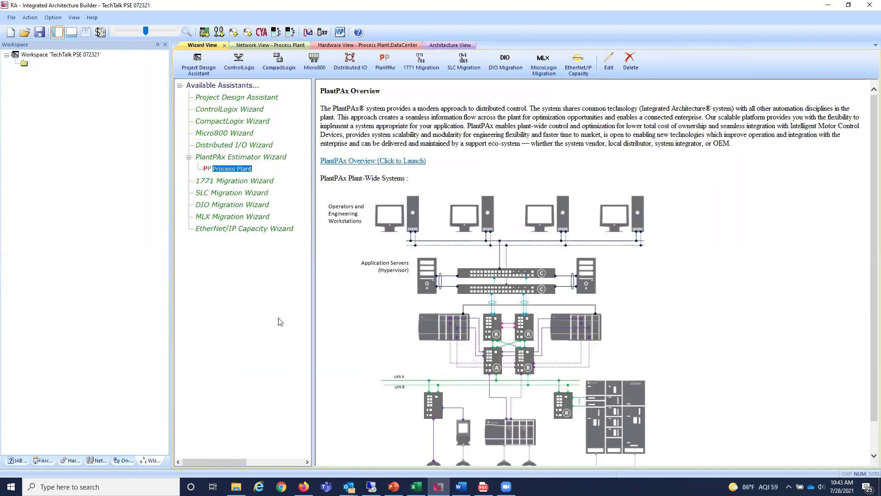
left_click(251, 200)
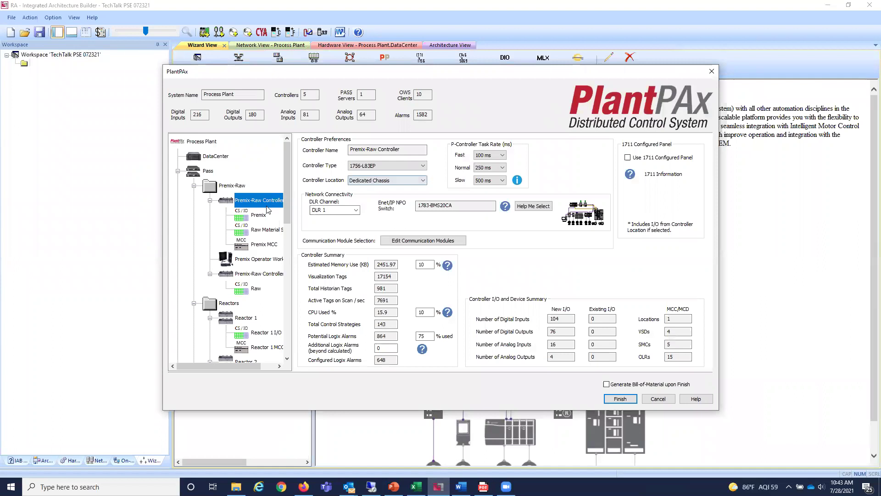
Try the 1756-L72 and 1756-L83E controller types for the Premix-Raw Controller and check the effect on its I/O and MCC entries
left_click(422, 166)
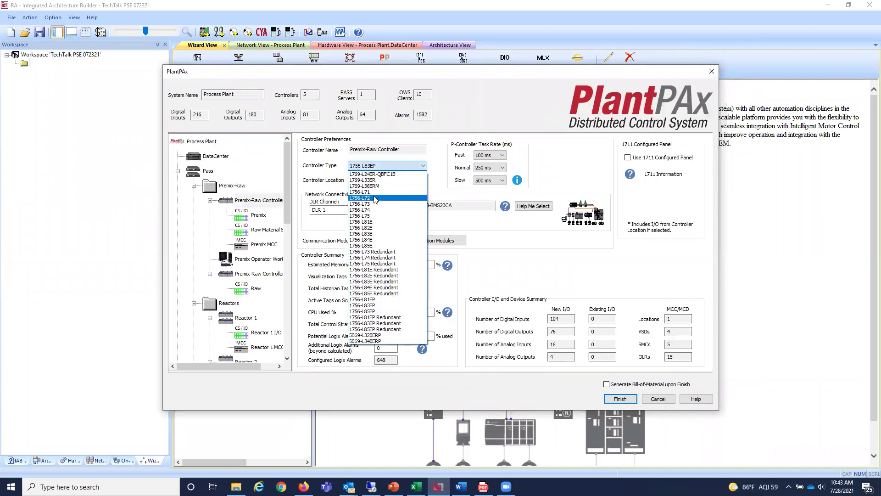
left_click(376, 199)
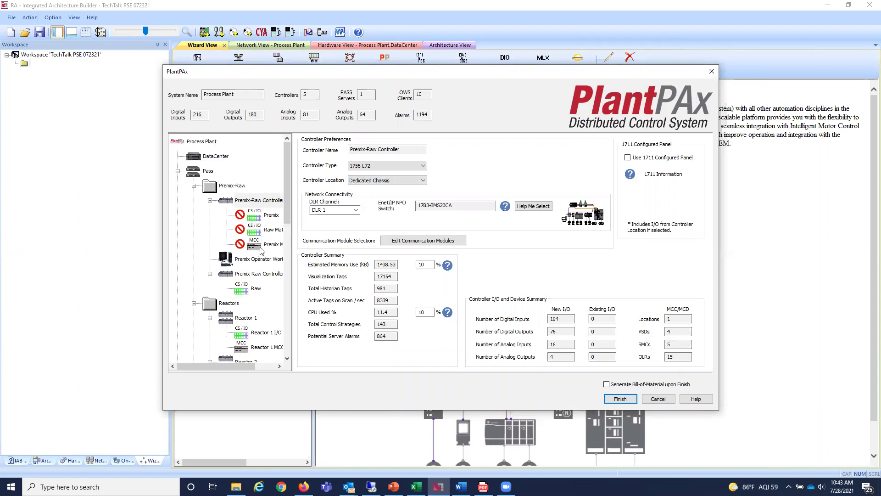
left_click(420, 165)
left_click(380, 234)
left_click(260, 260)
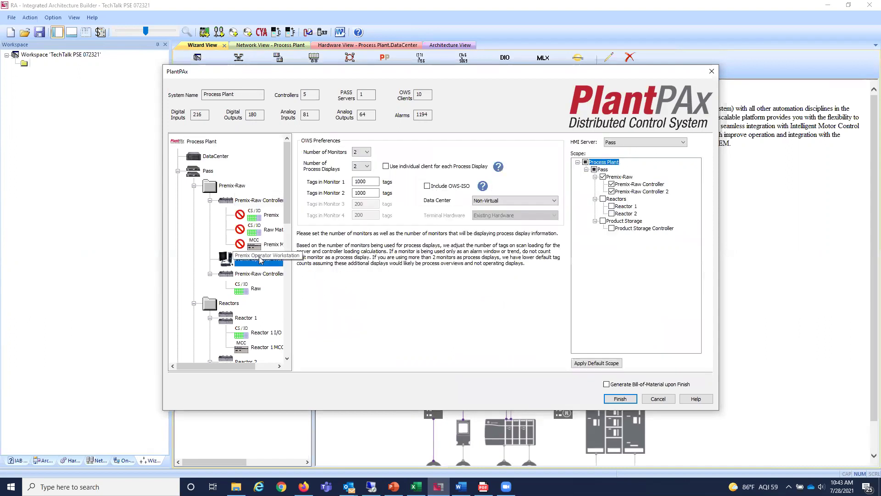
left_click(267, 202)
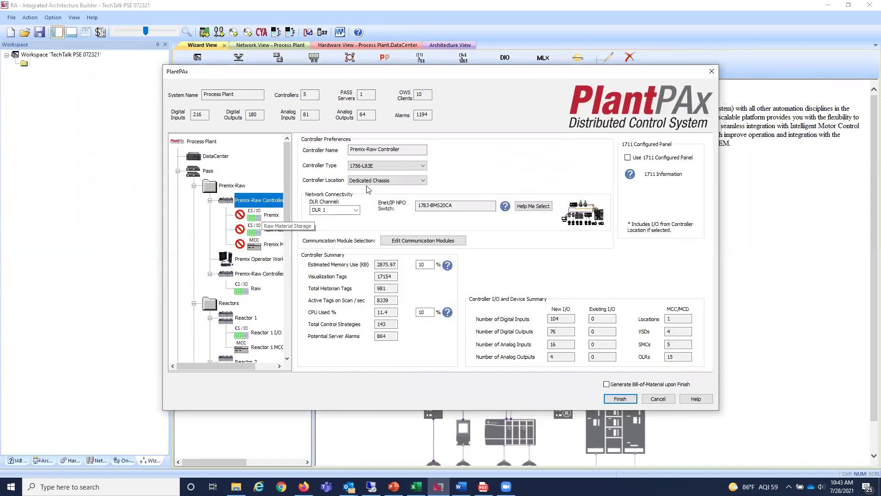
Set the Premix-Raw Controller's type back to 1756-L83EP, and display the Premix MCC preferences
left_click(423, 166)
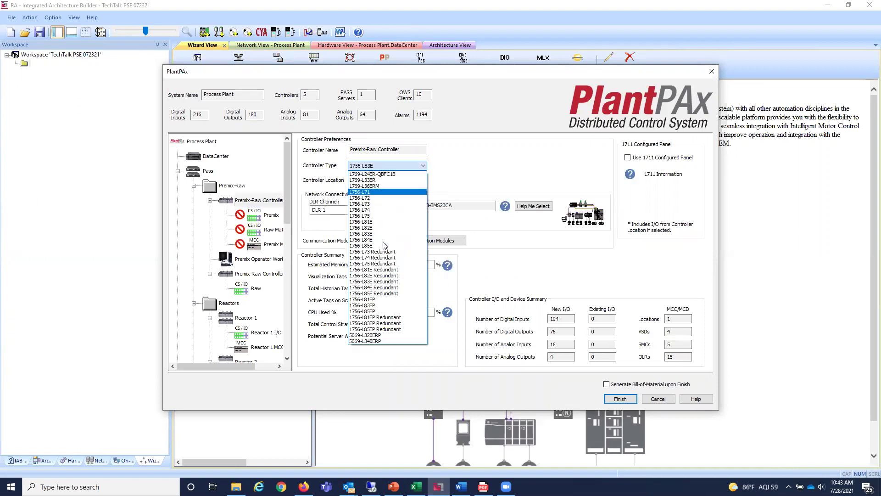
left_click(385, 305)
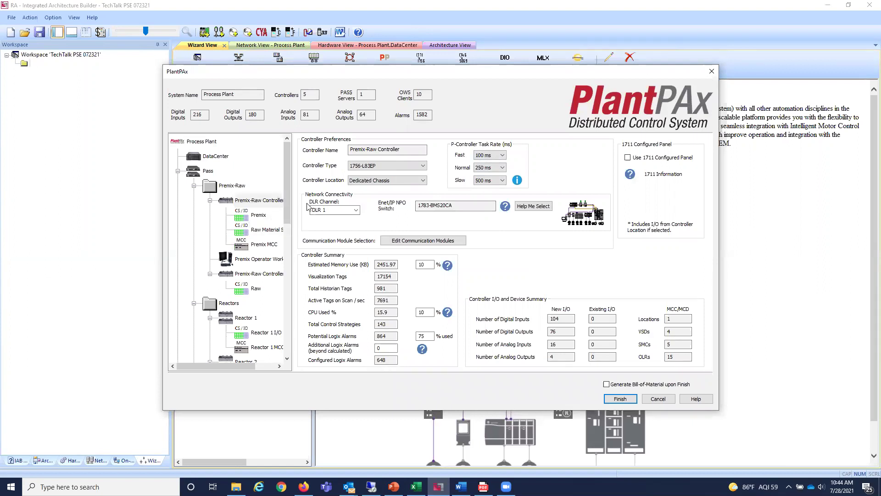
left_click(423, 166)
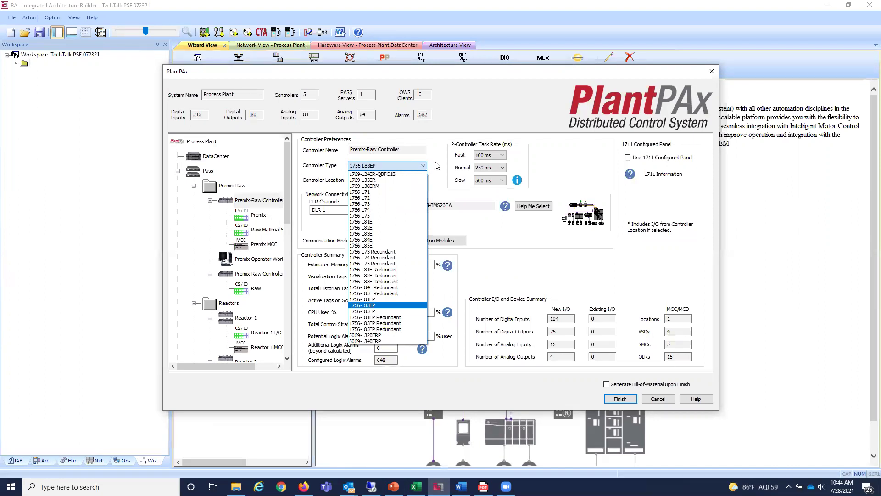
left_click(438, 165)
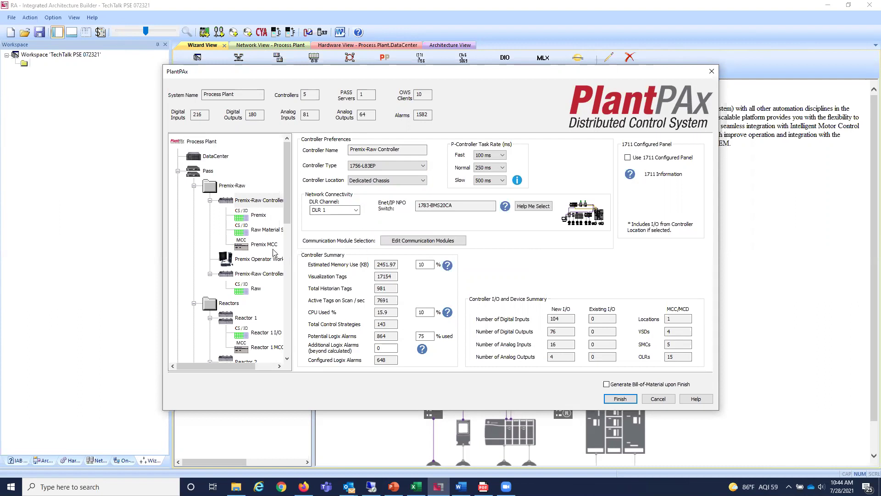
left_click(256, 247)
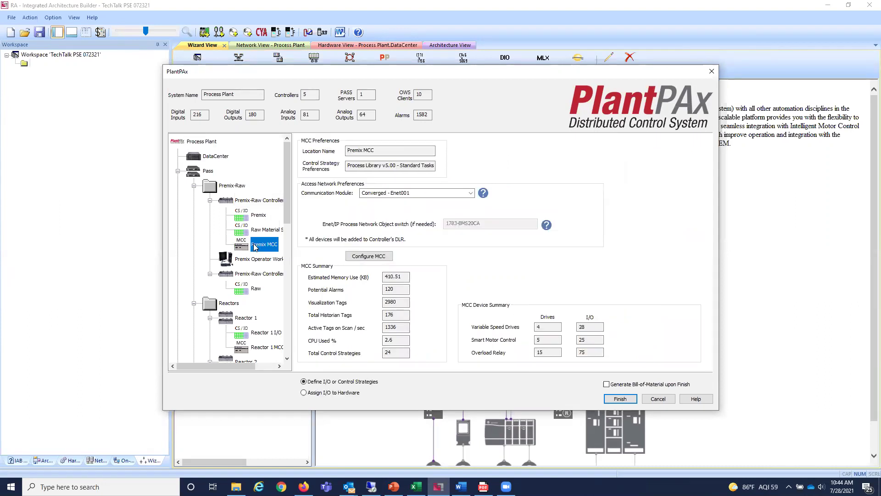